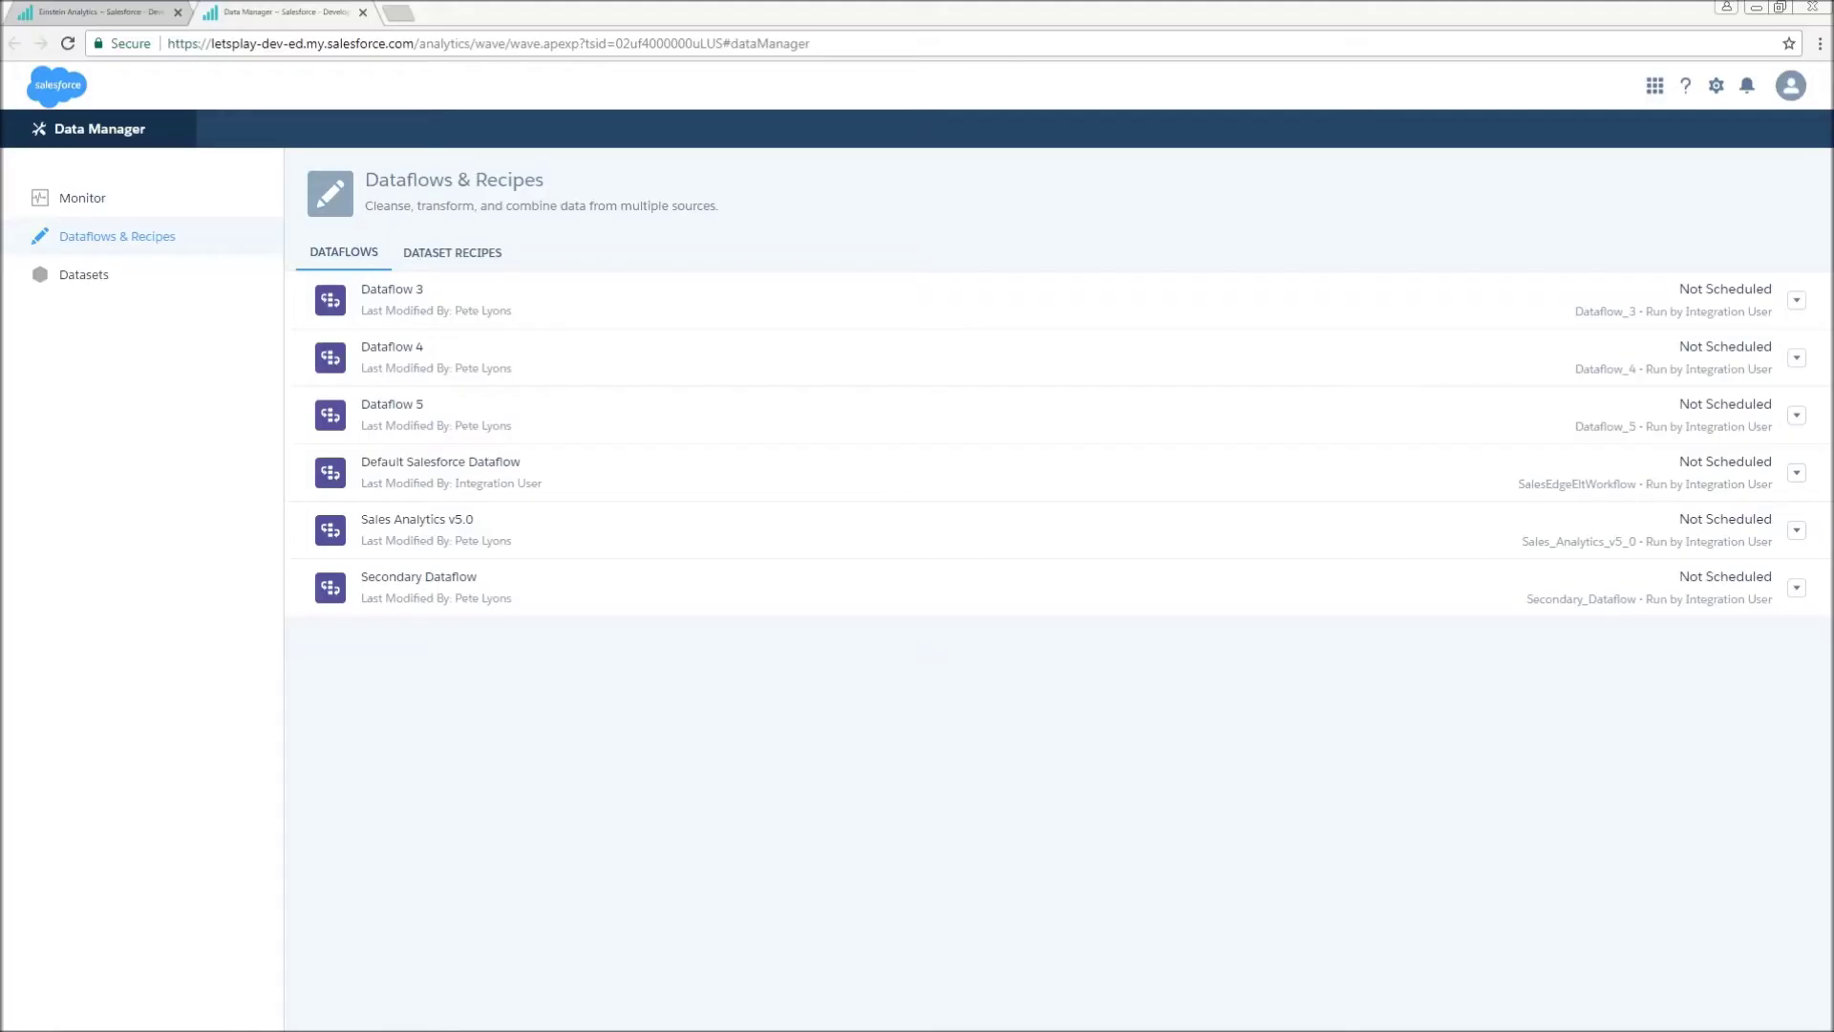
Step: Open Dataflow 5 from the Dataflows & Recipes list in the Dataflow Editor
click(614, 410)
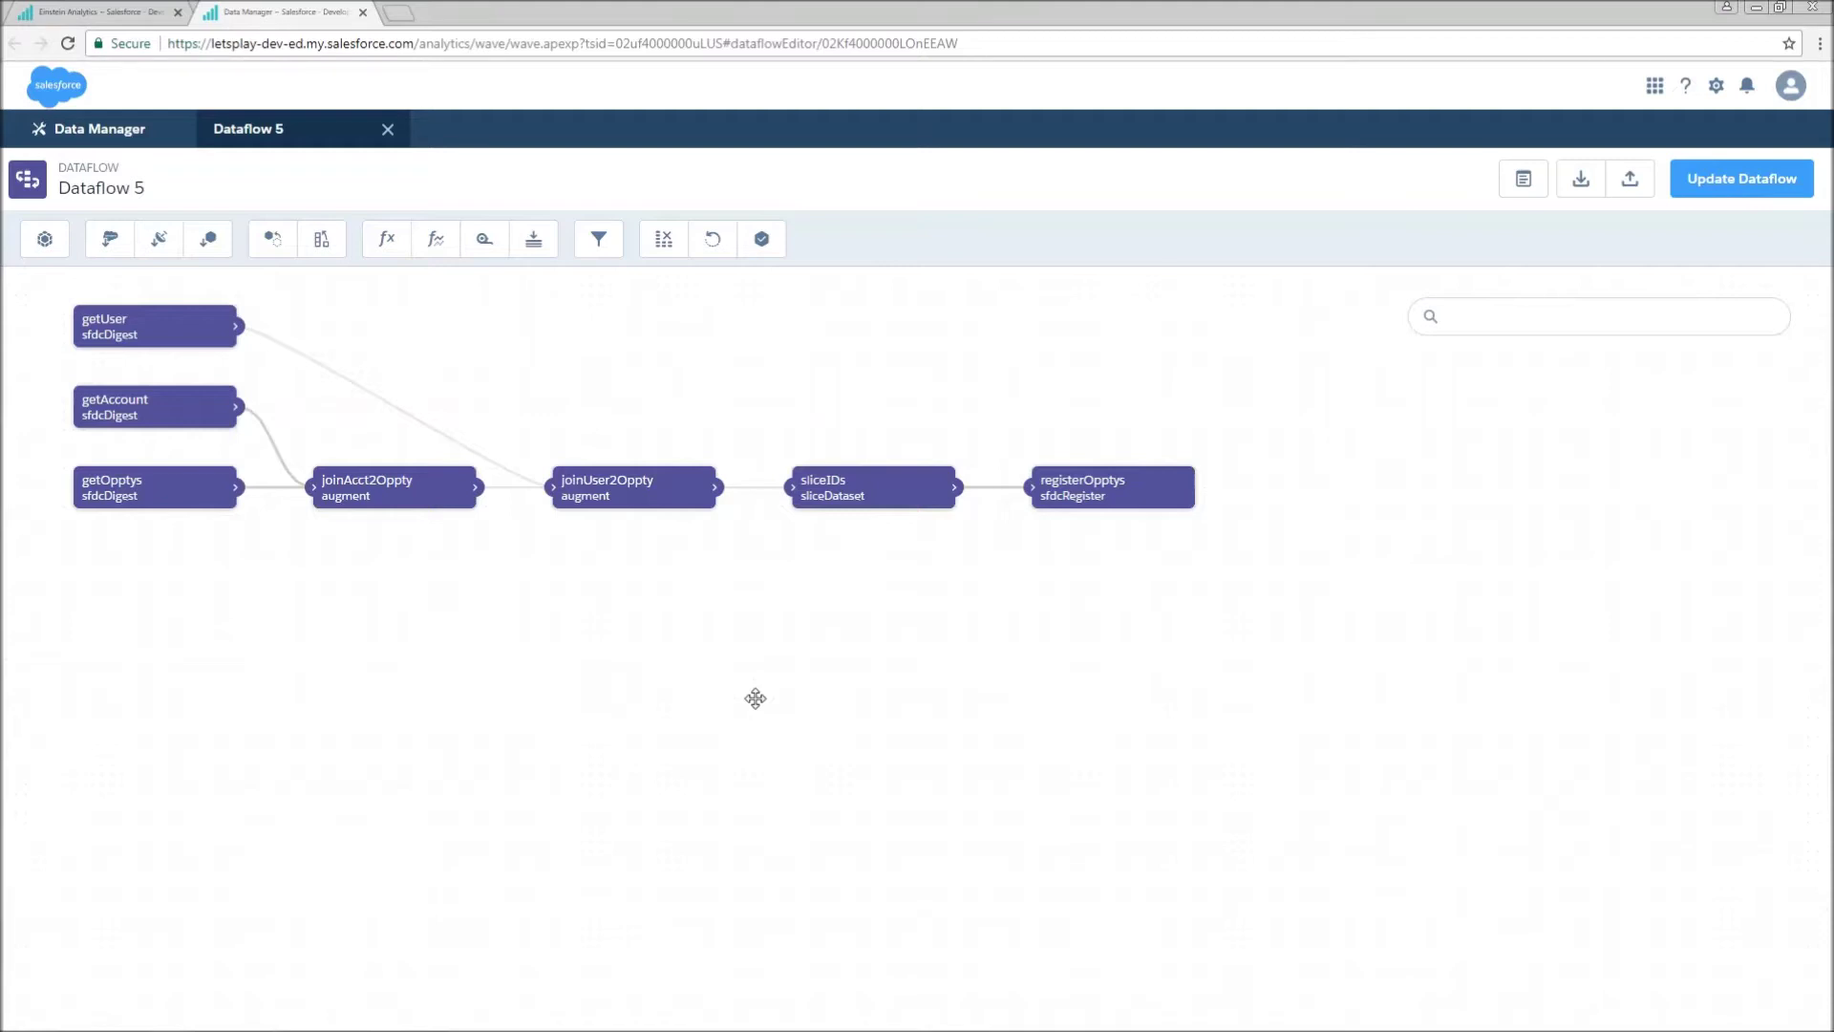
mouse_move(912, 499)
click(55, 251)
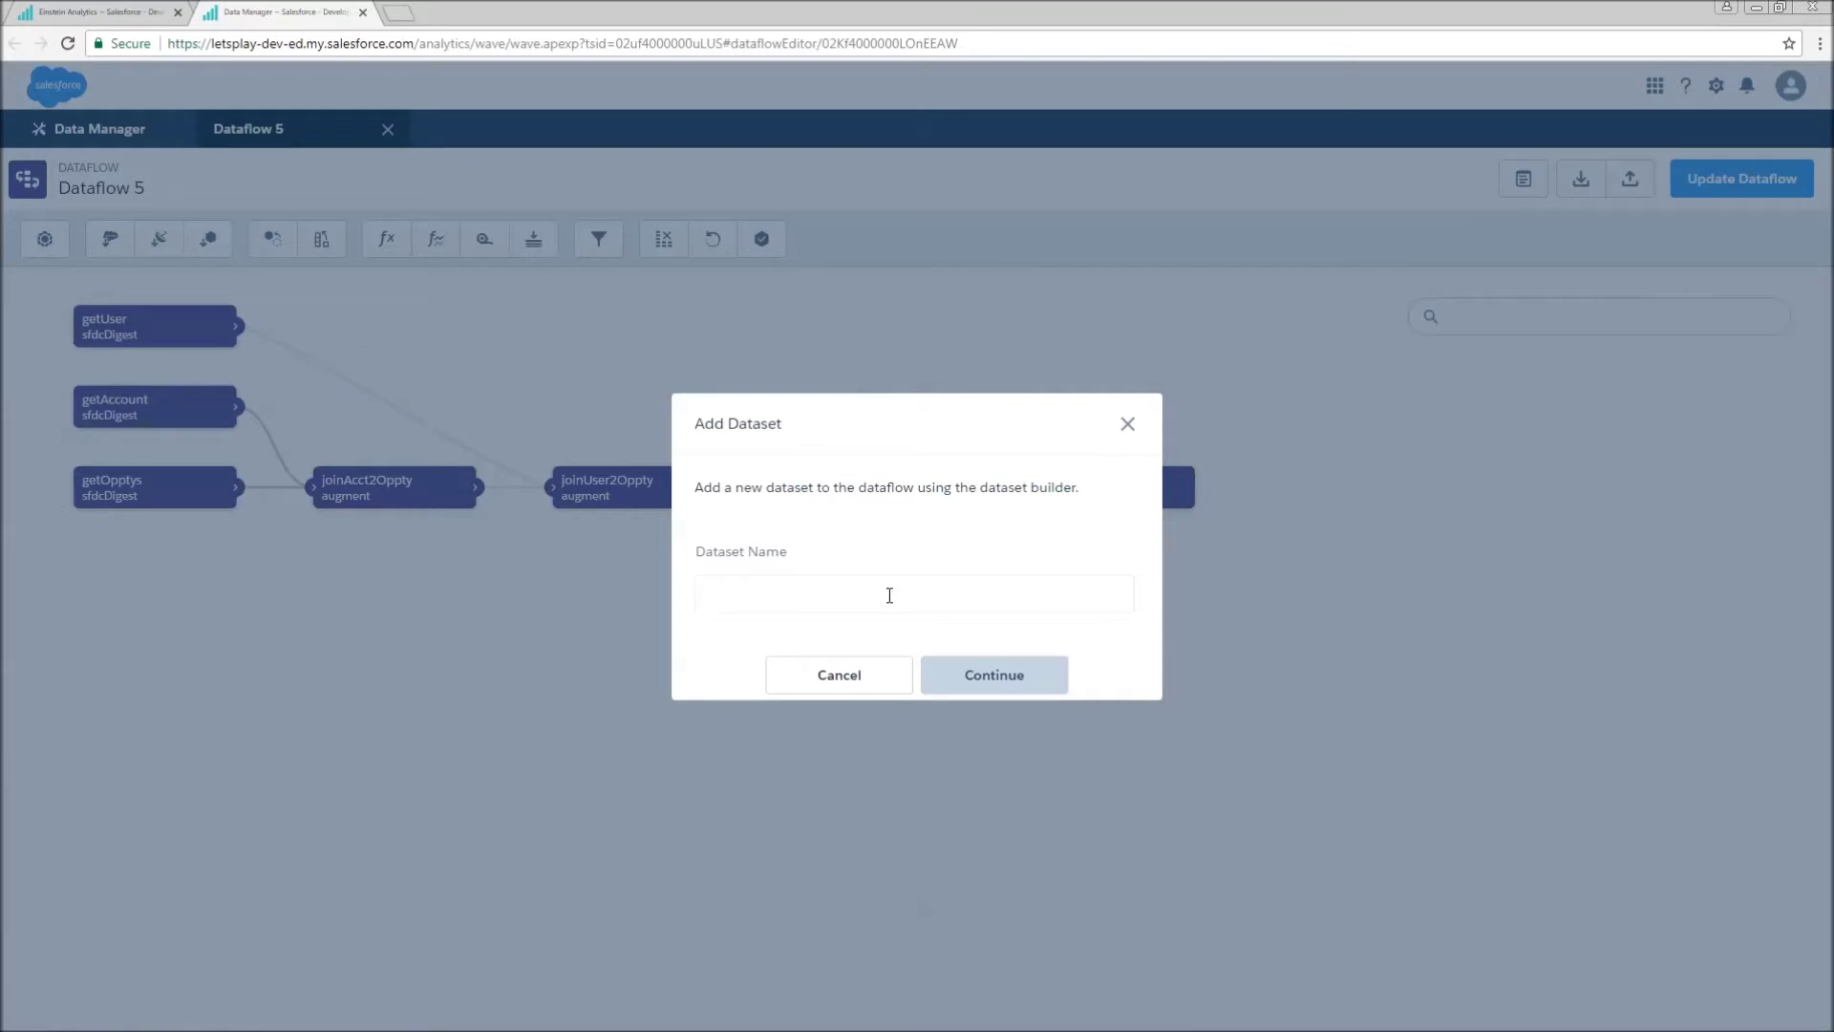
Step: Name the new dataset Fast_Opptys and choose Opportunity as its root object
text(Fast)
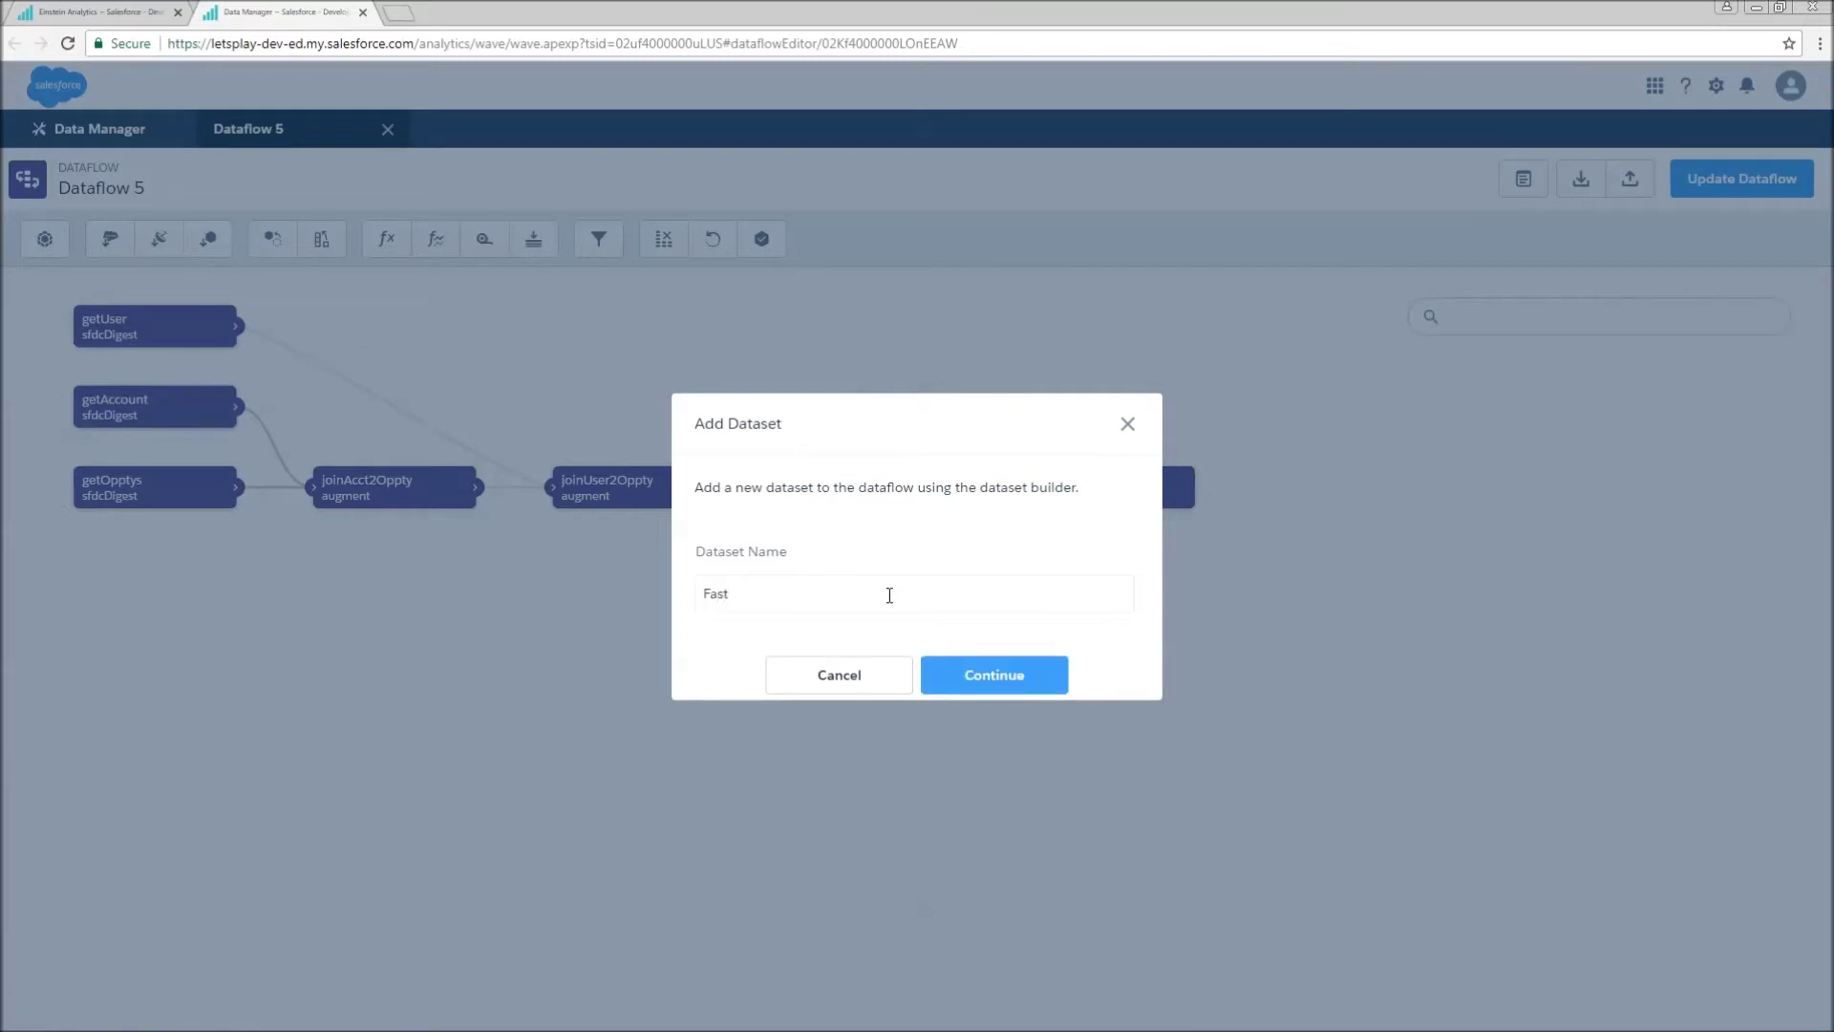
text(_Opptys)
click(1035, 677)
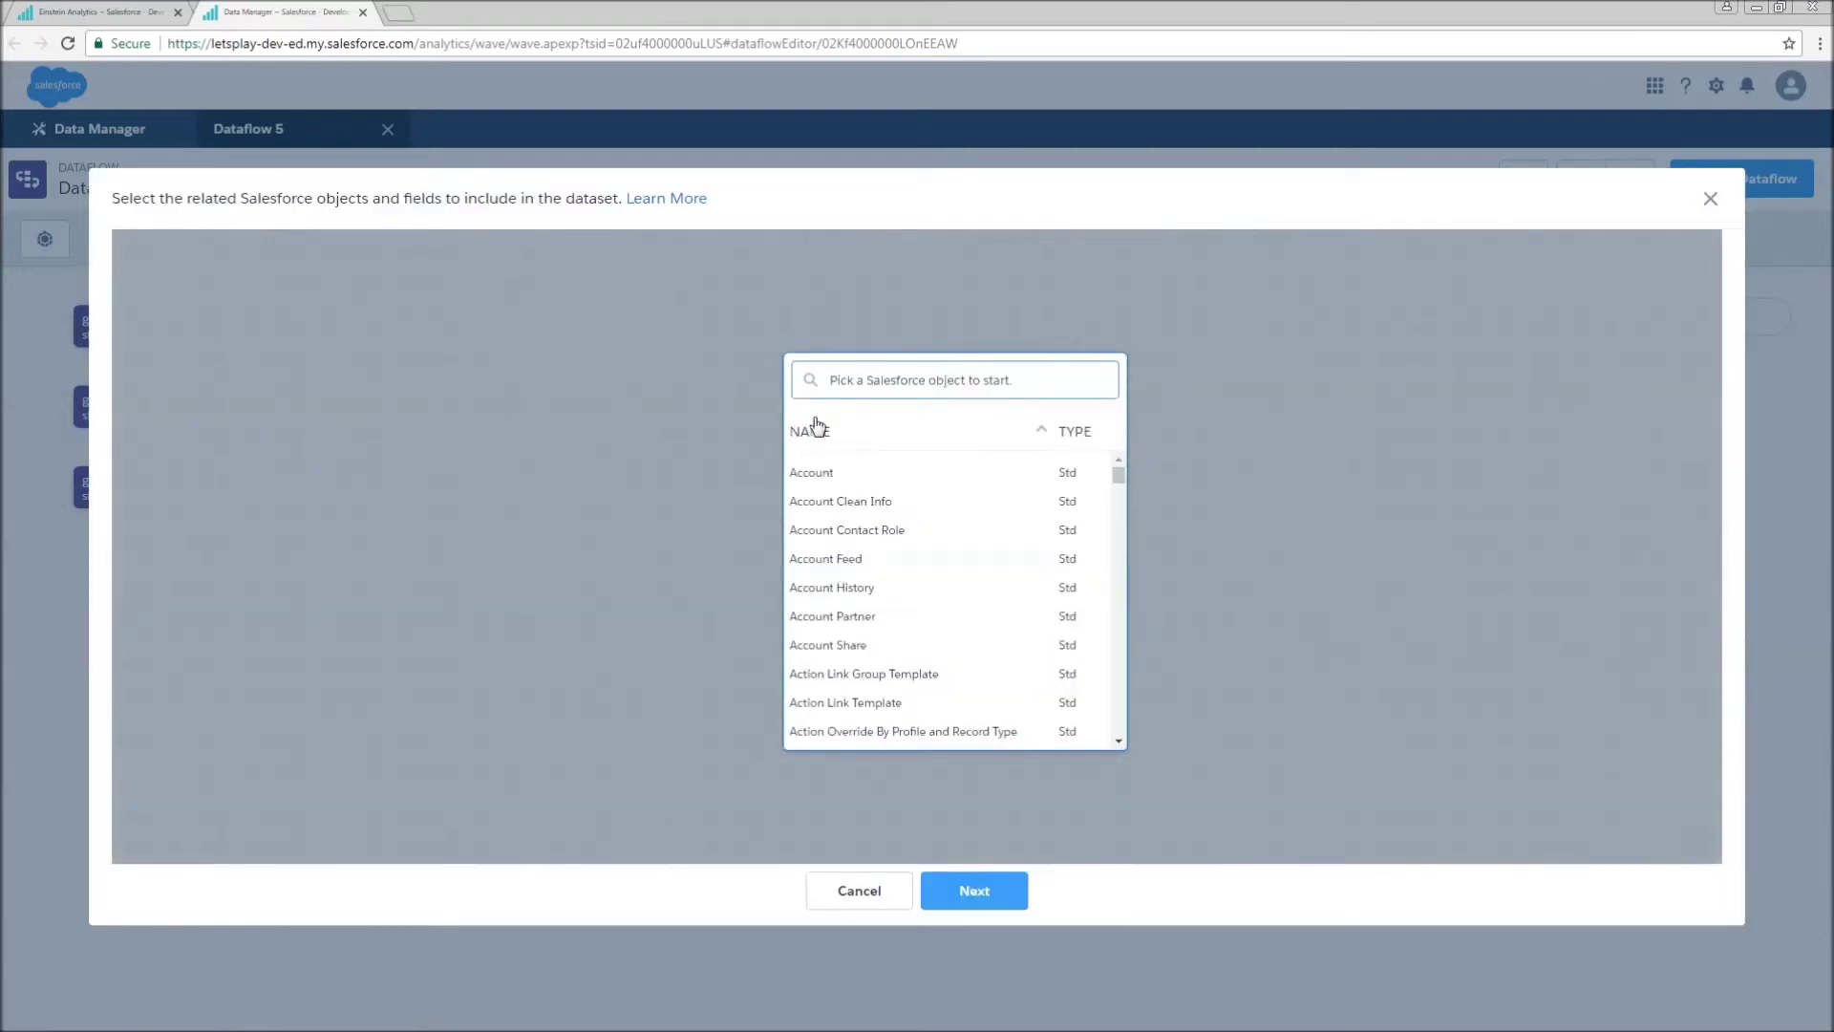
text(opp)
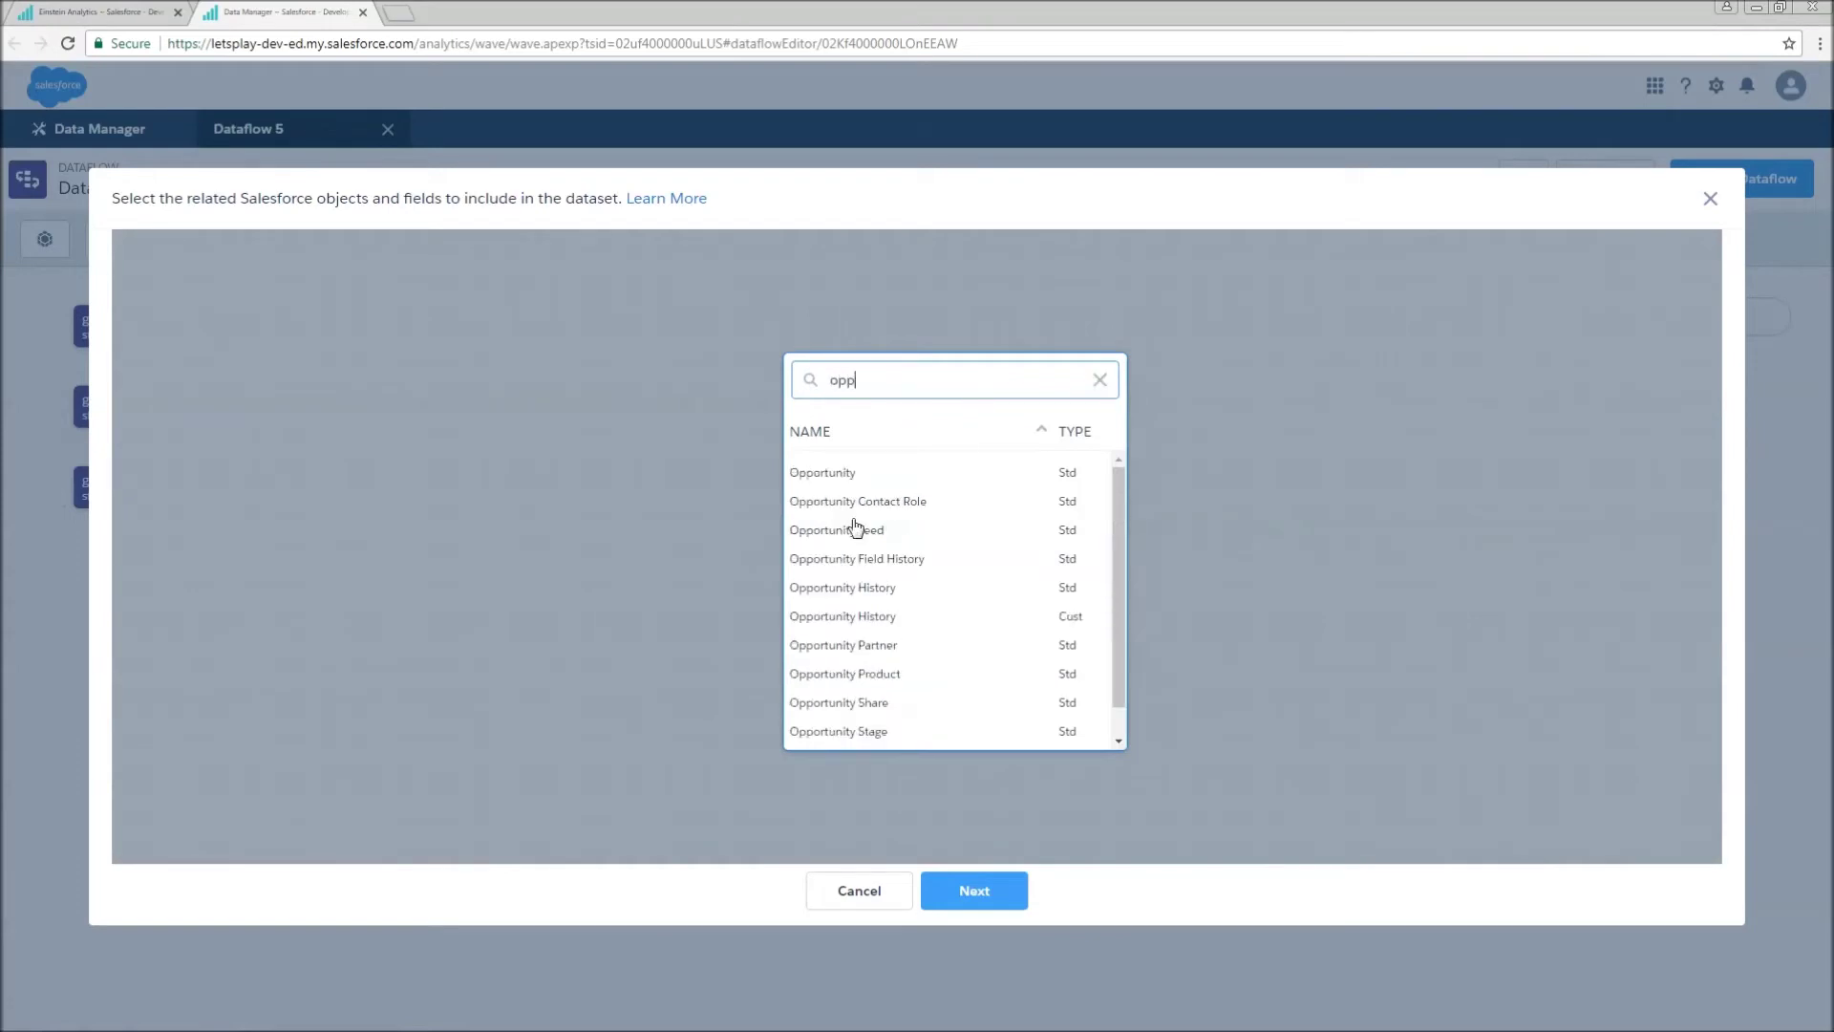
click(843, 473)
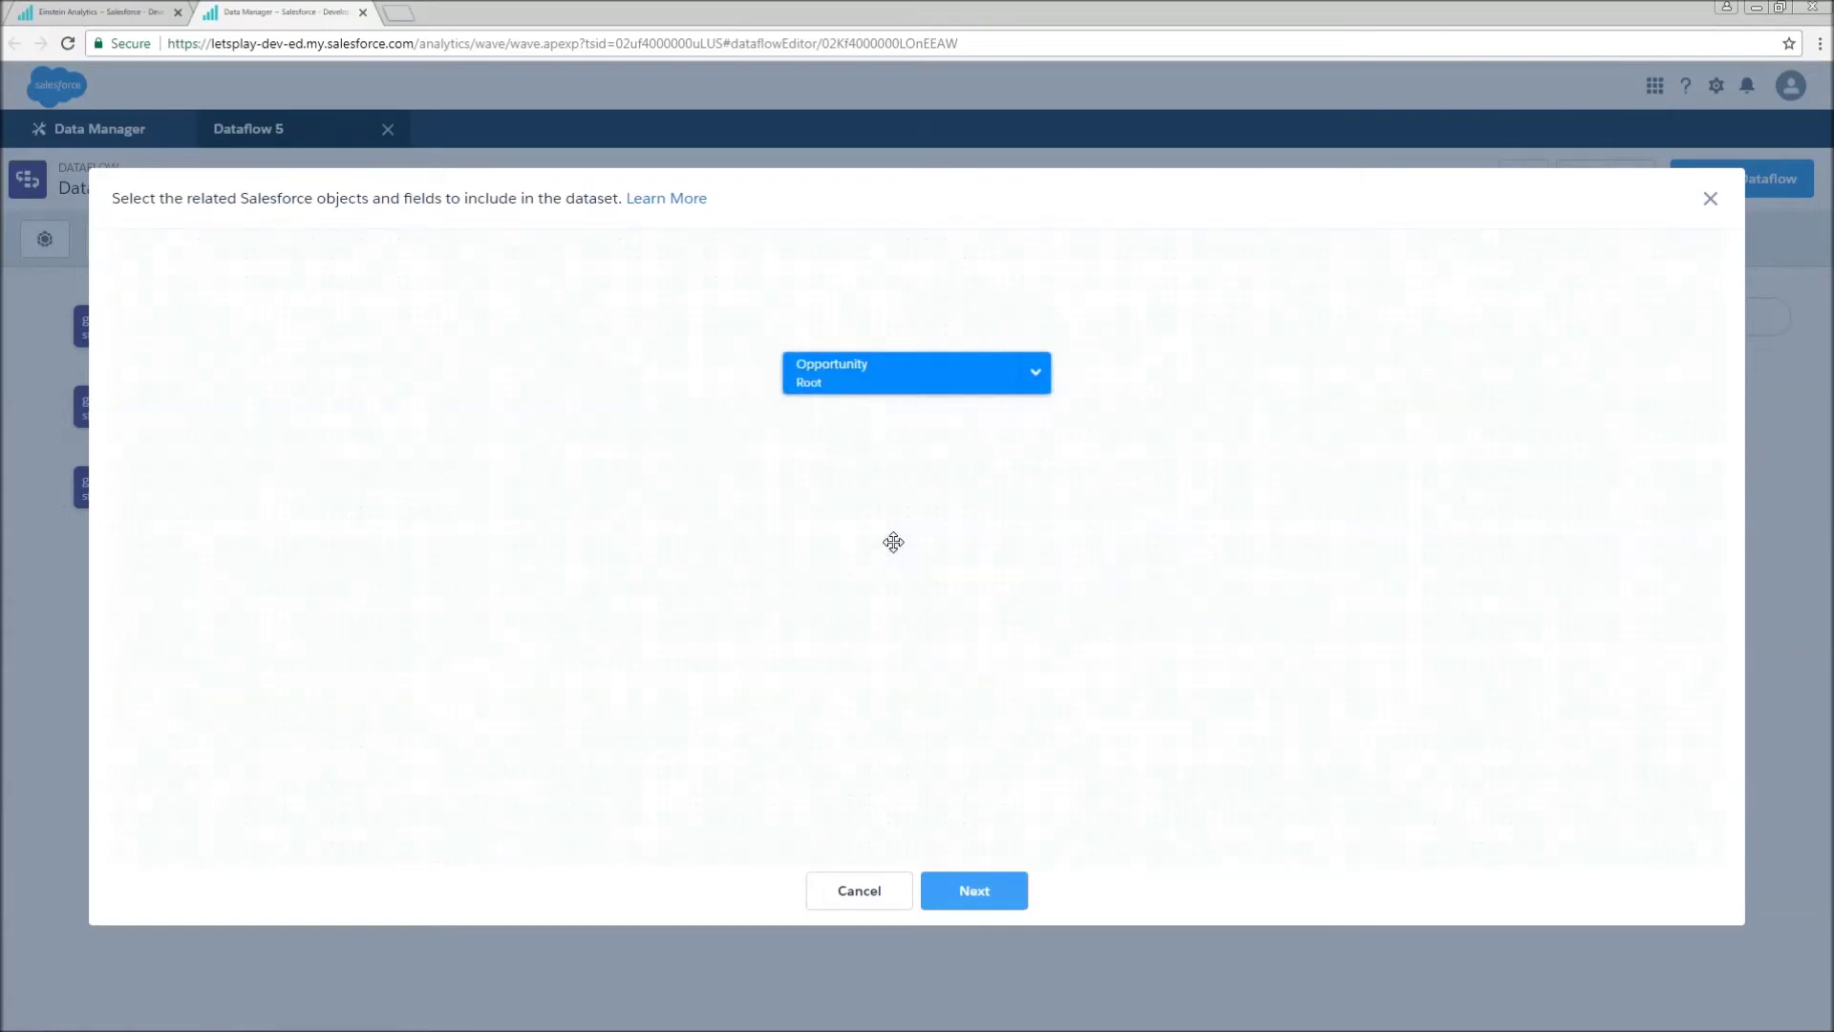
click(1038, 386)
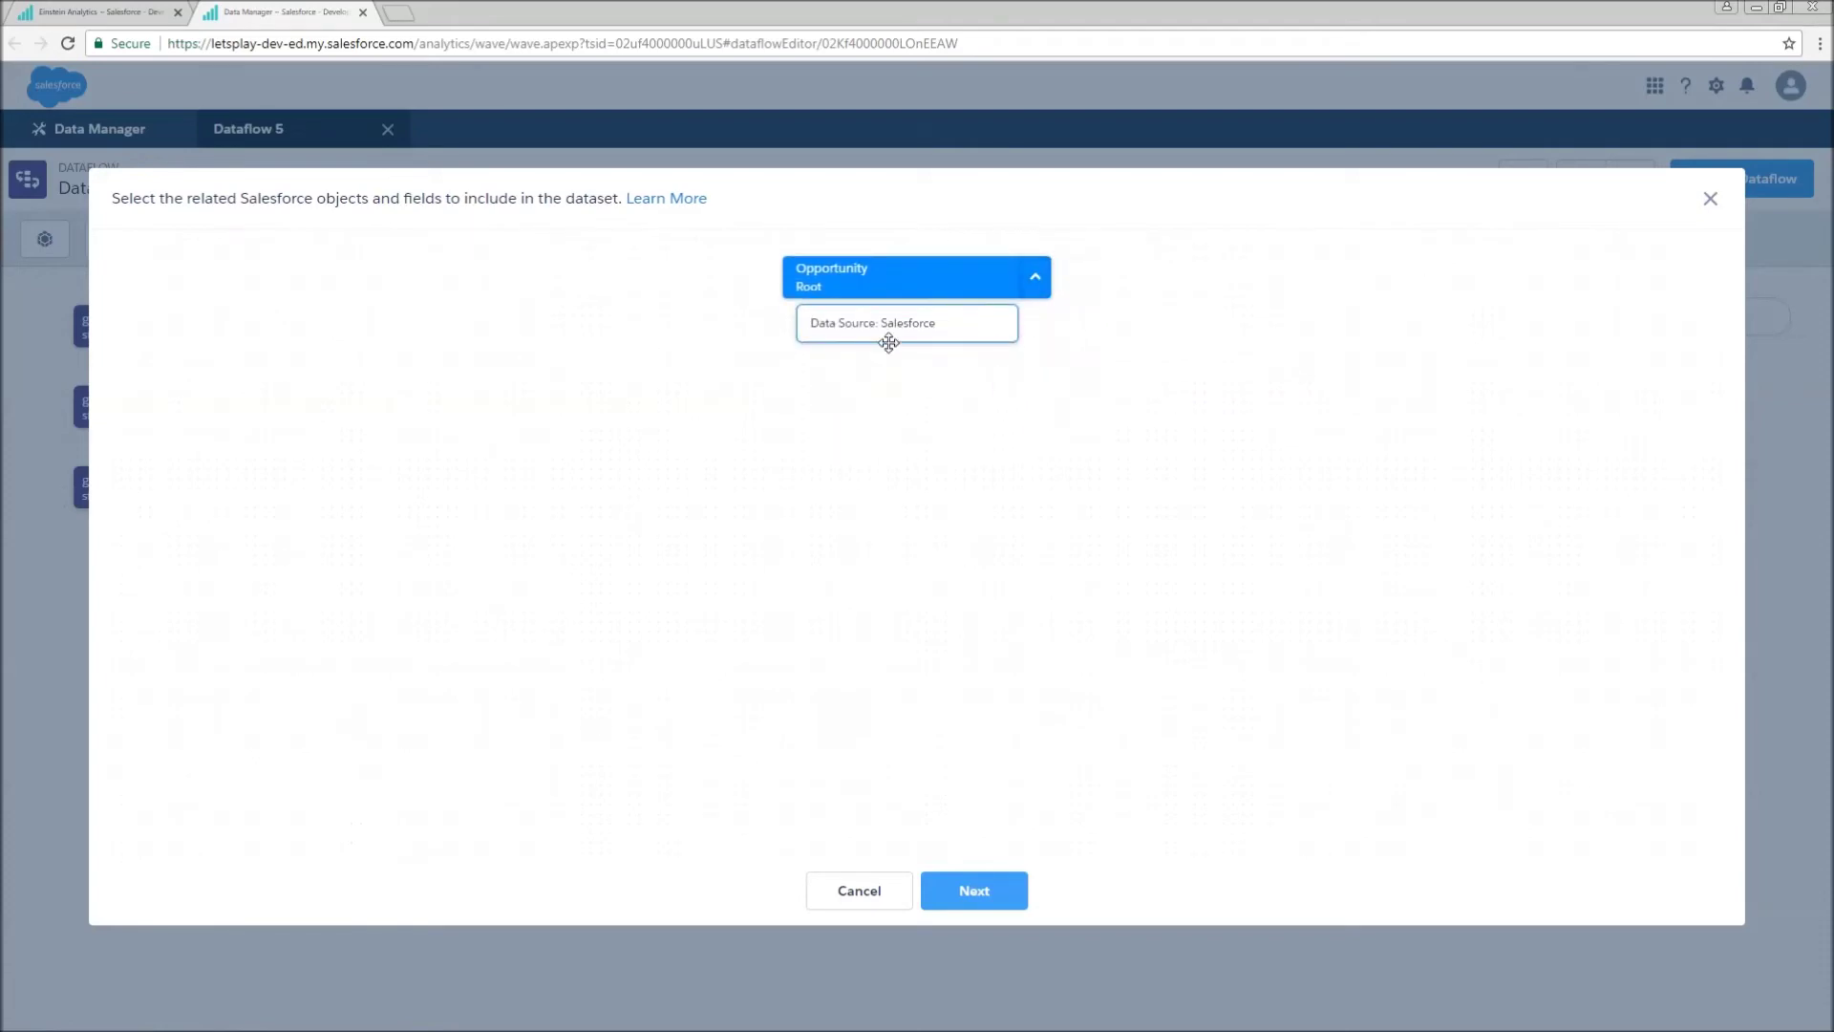
click(1036, 278)
Step: Add the Opportunity fields Amount and Name to the dataset
click(1074, 277)
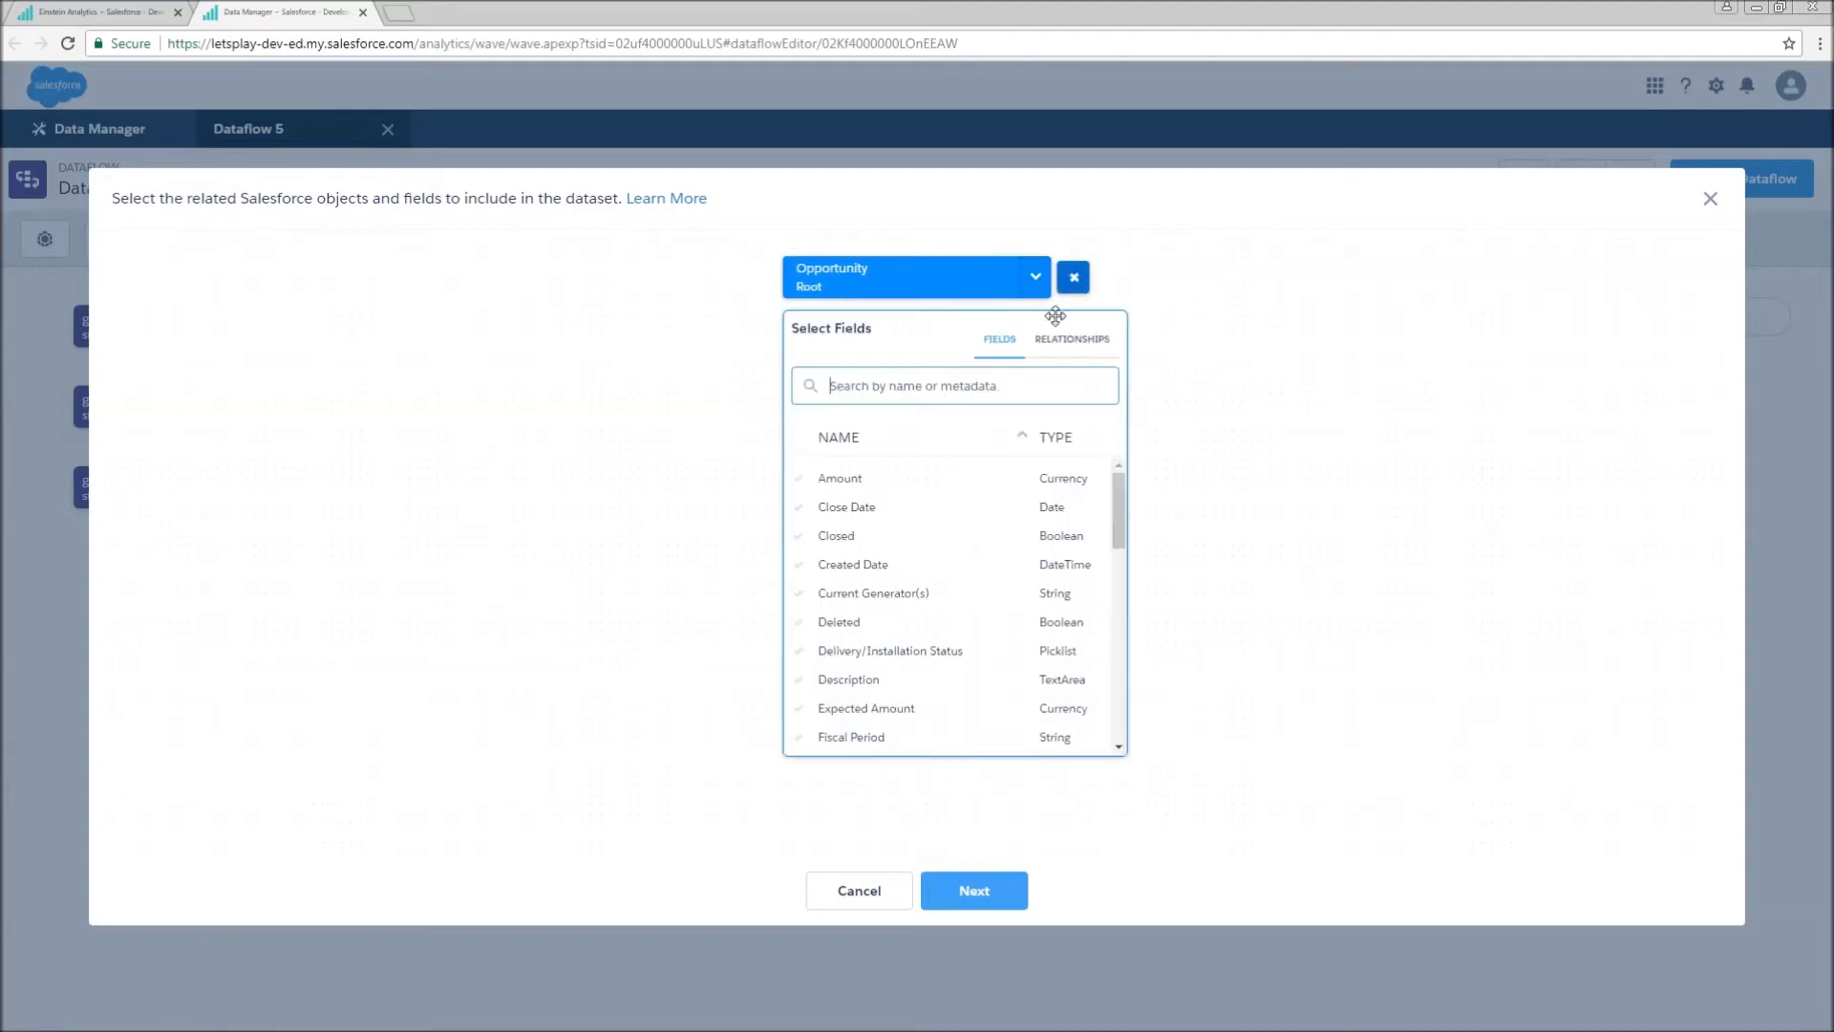
click(839, 479)
scroll(838, 638, down, 1)
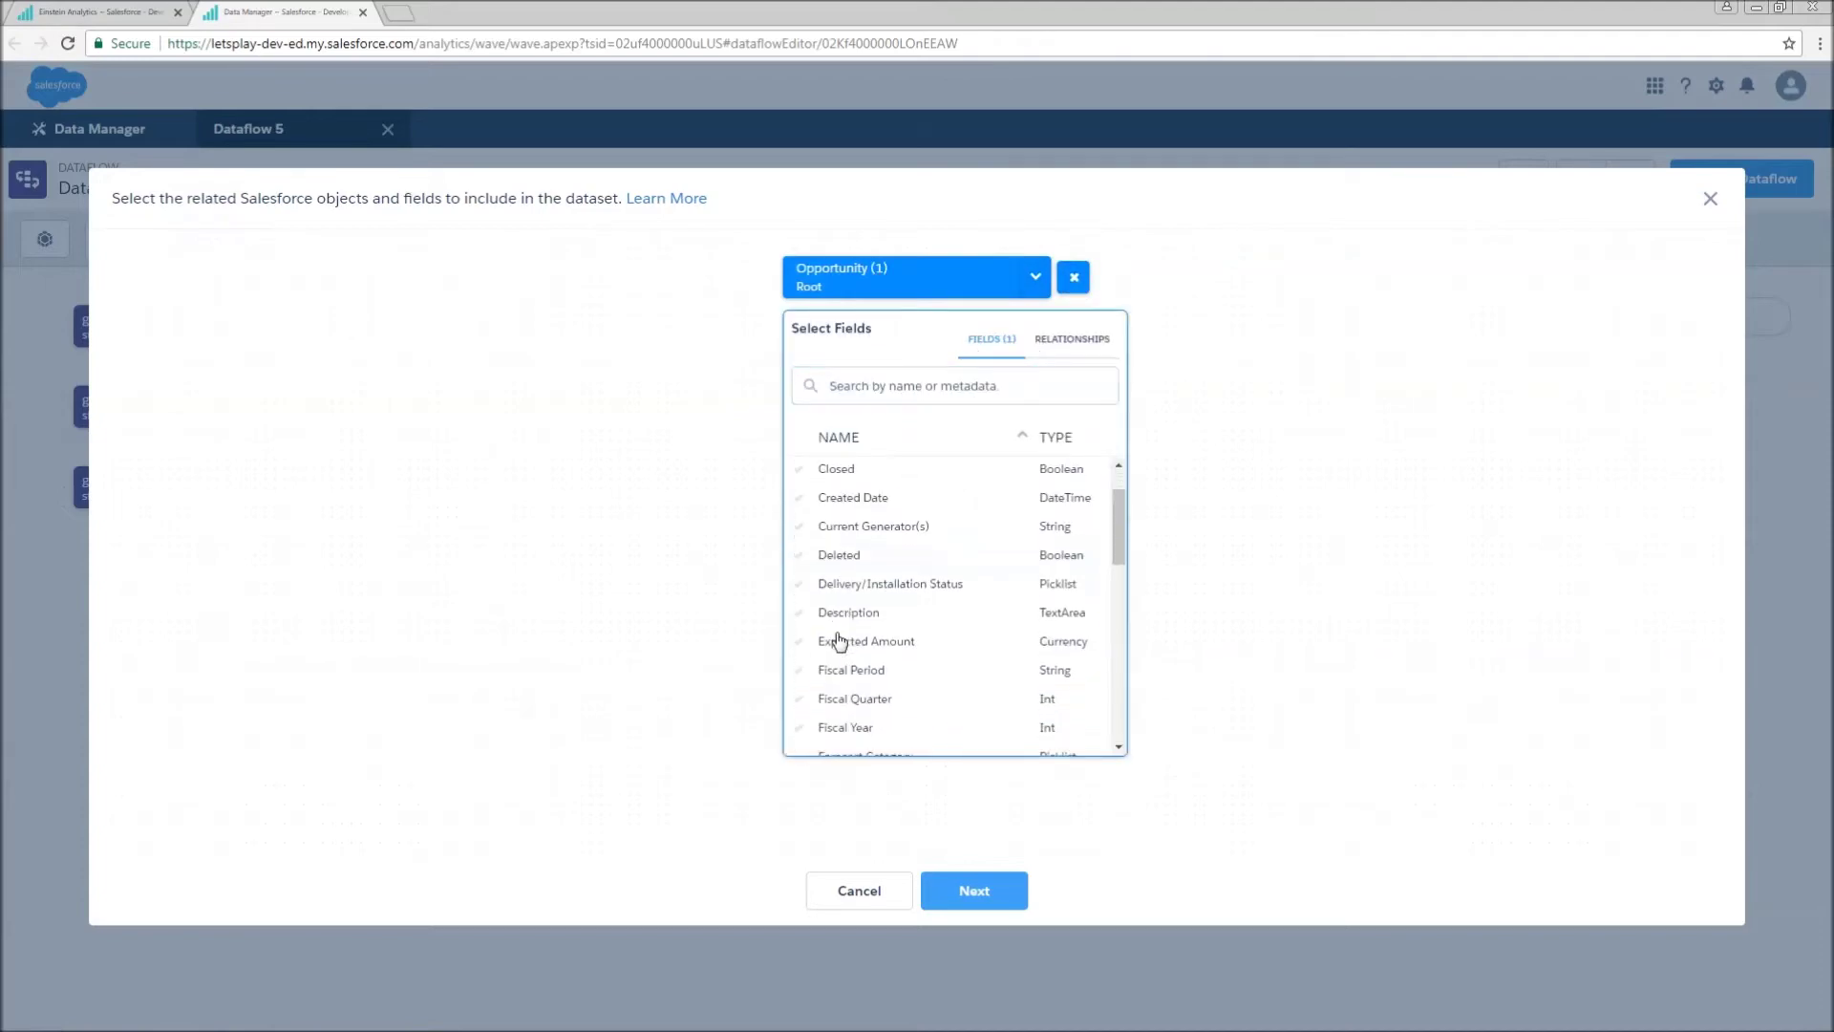
scroll(840, 645, down, 3)
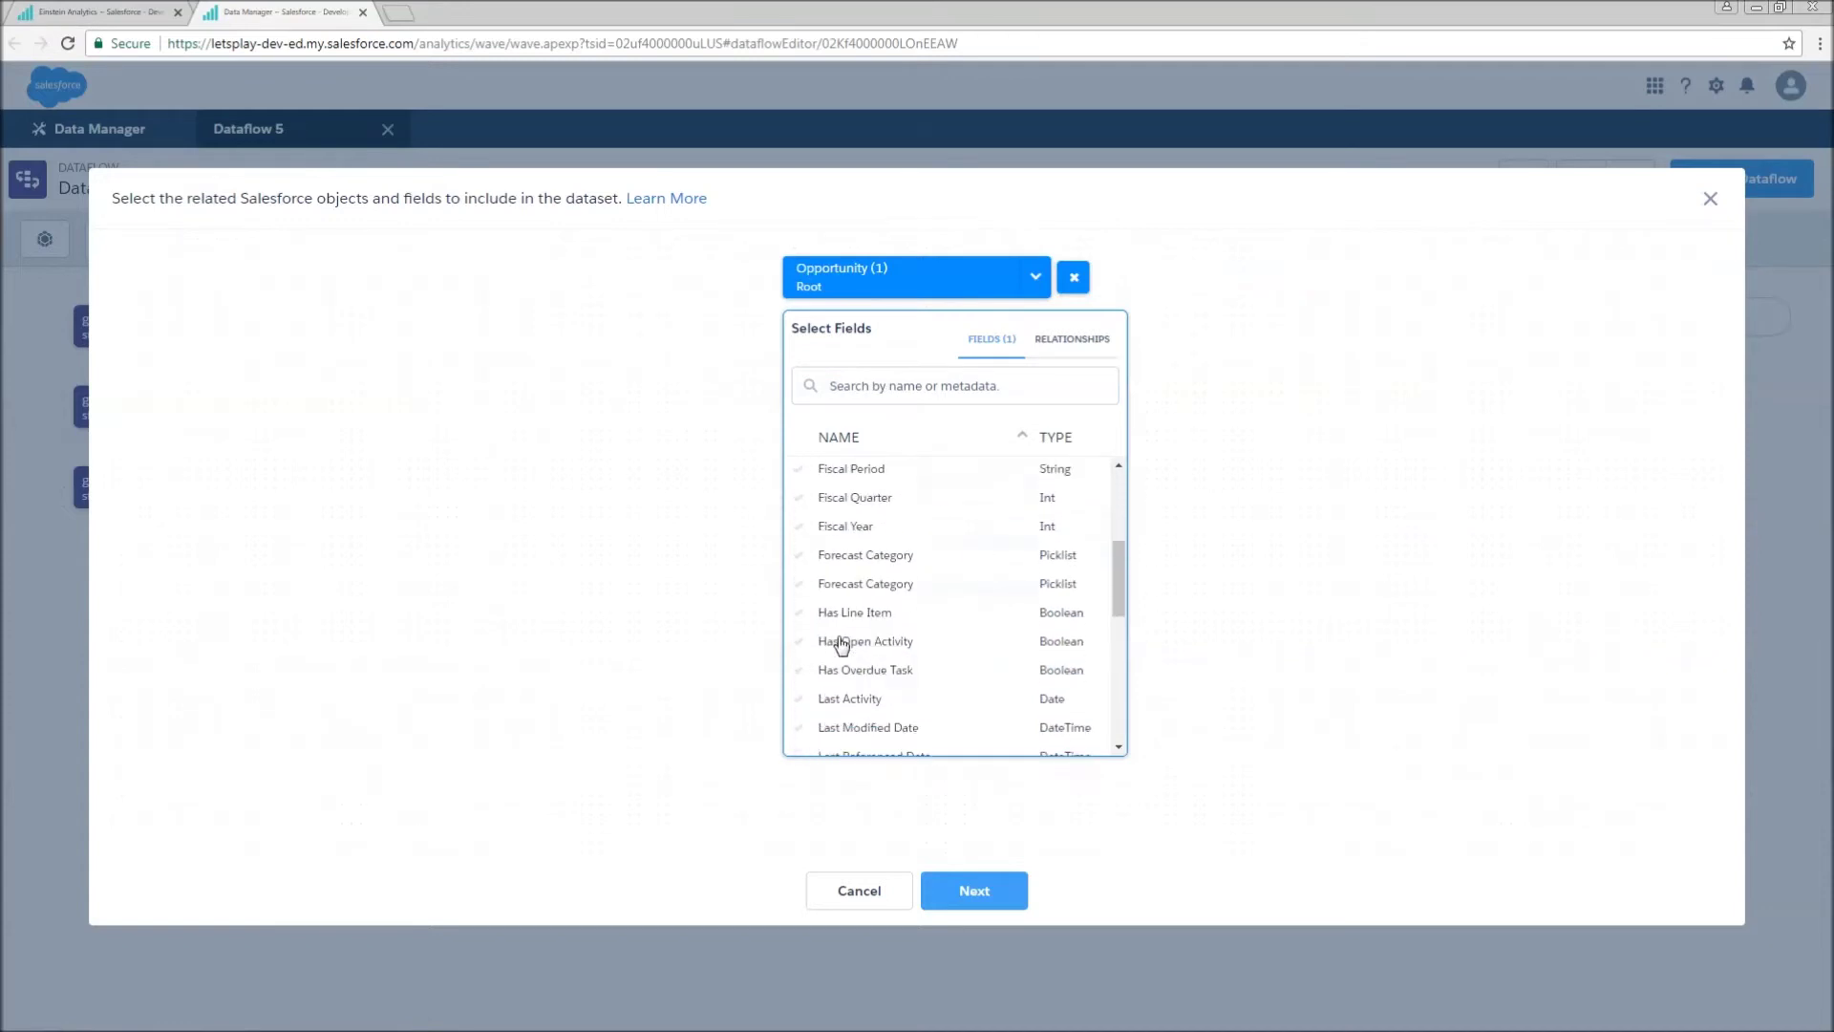
scroll(841, 645, down, 4)
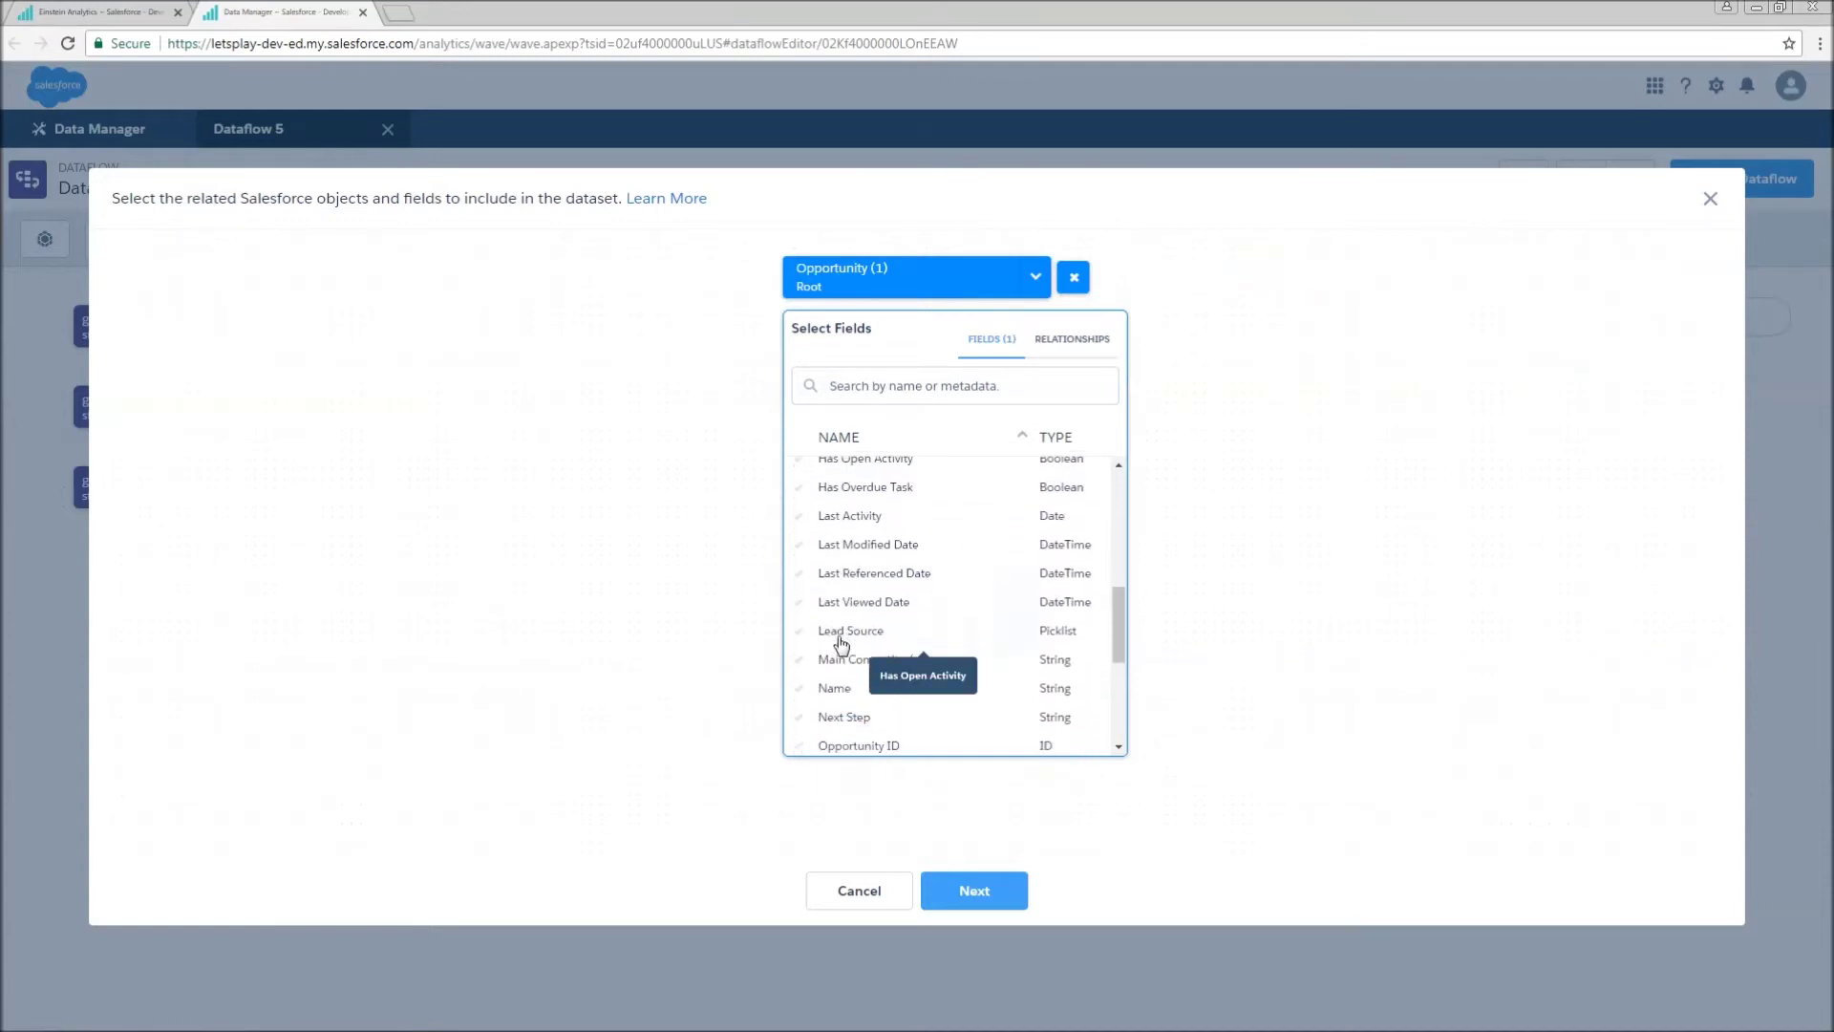
click(840, 604)
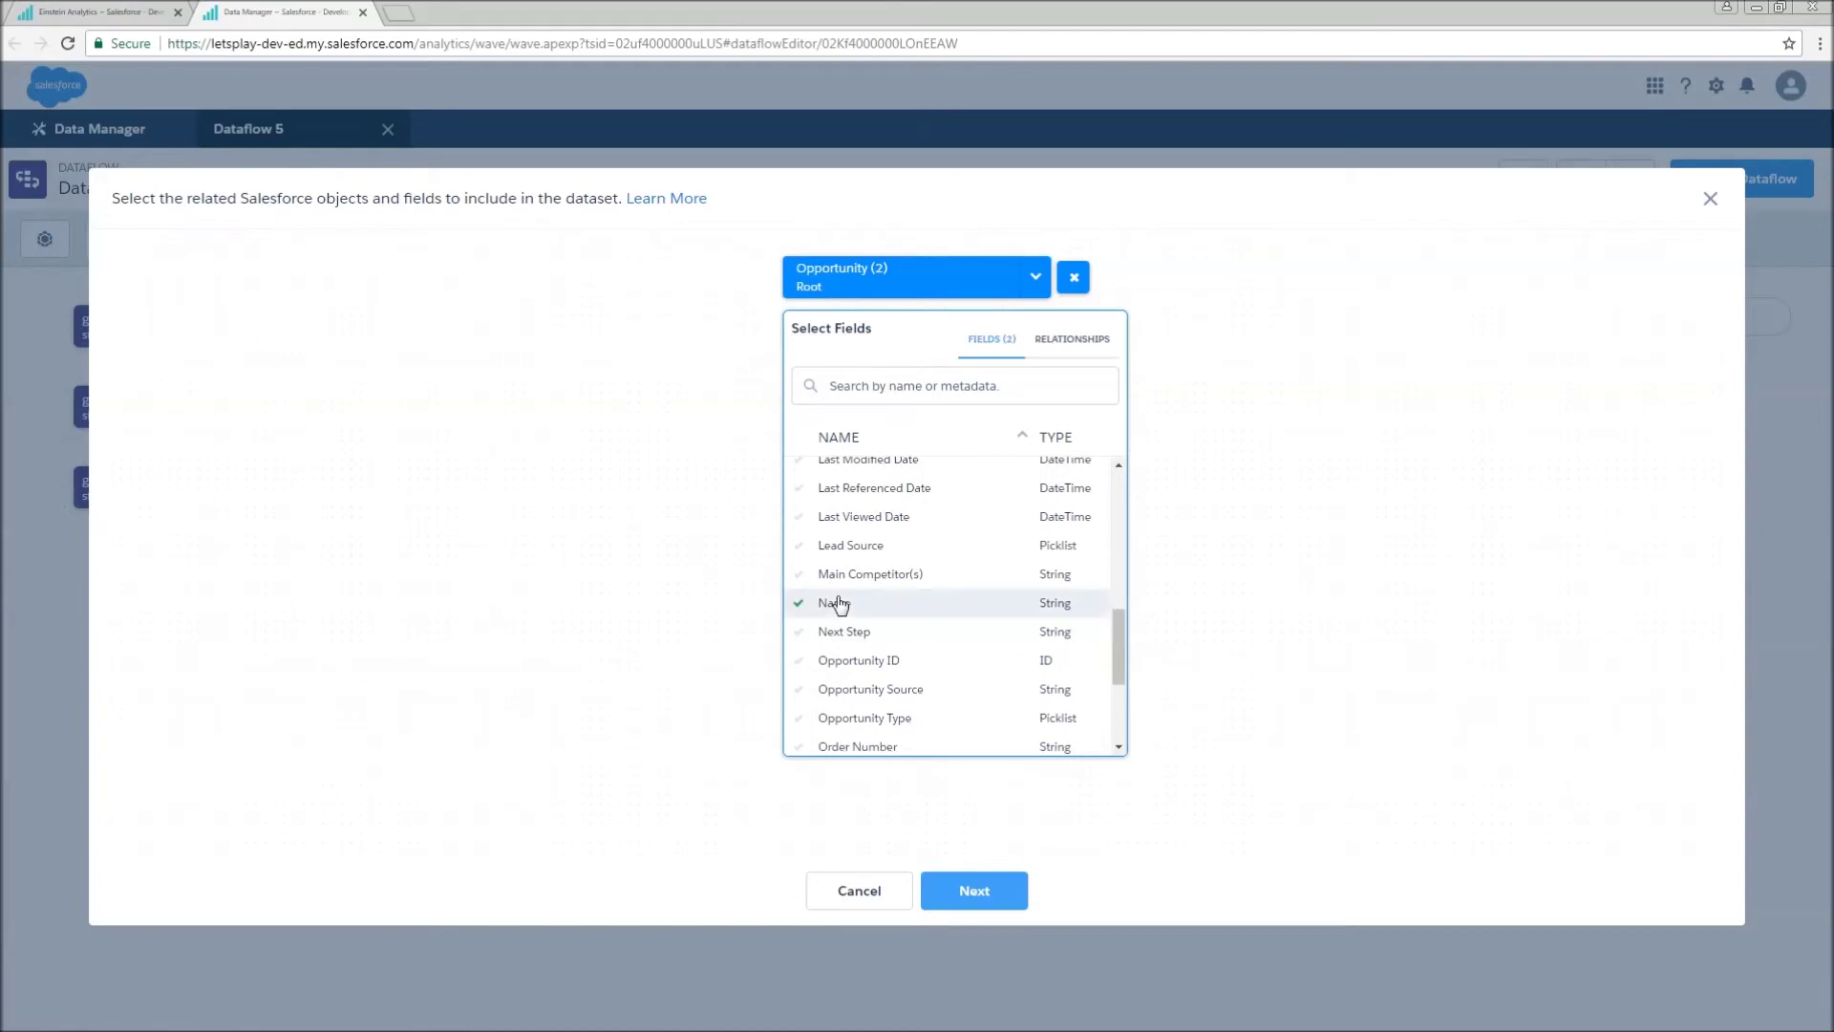
Step: Add the Stage and Probability (%) fields, then list Opportunity's related objects
scroll(840, 603, down, 2)
scroll(842, 600, down, 1)
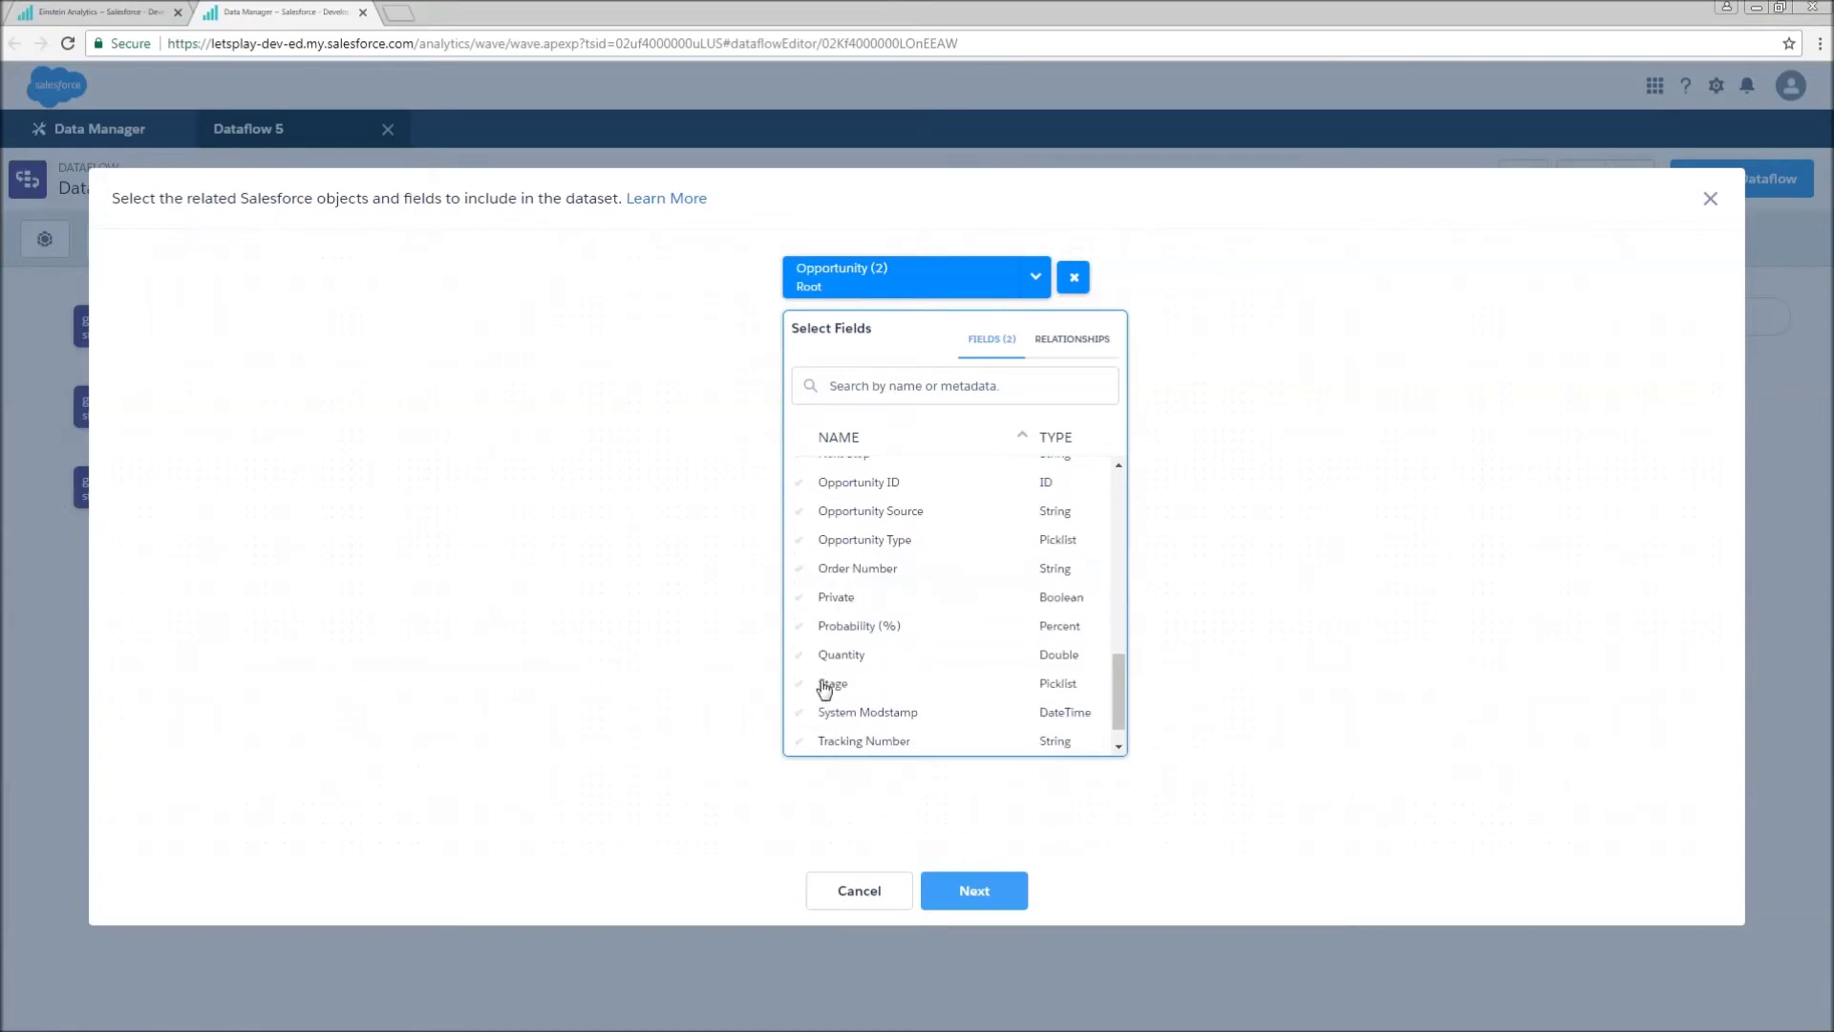
click(833, 684)
scroll(850, 671, down, 1)
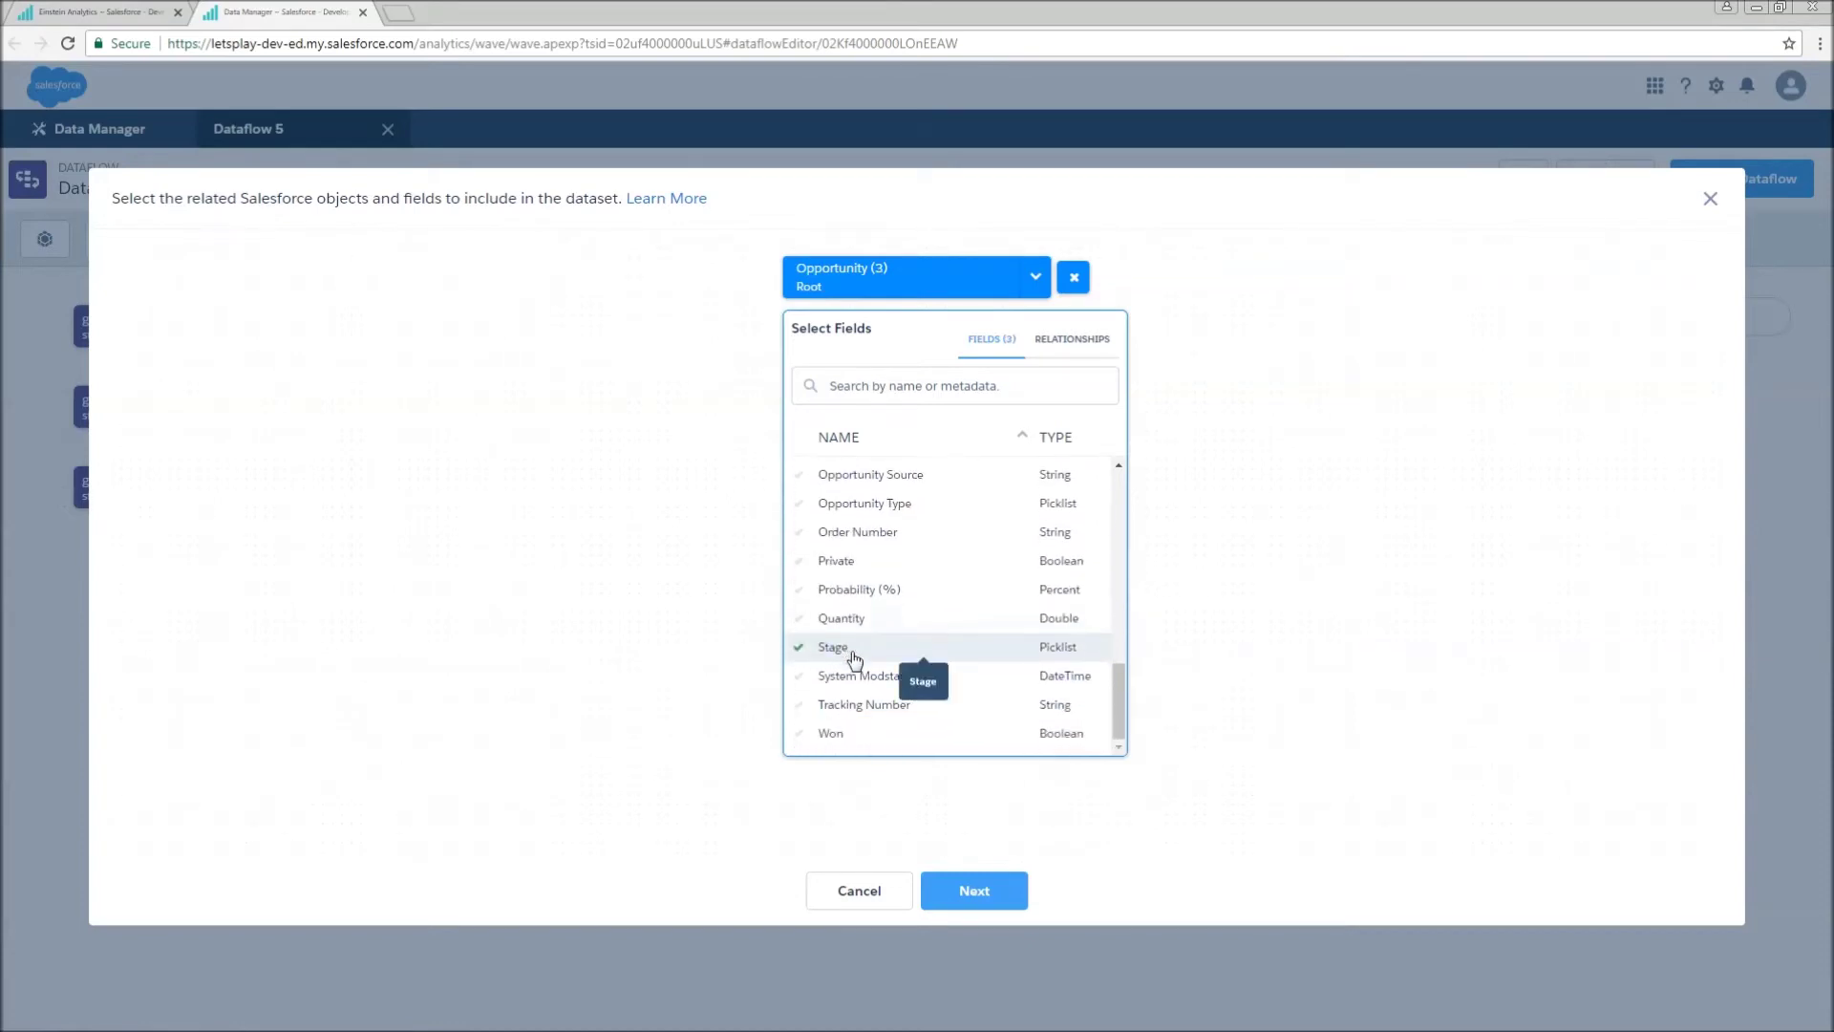
click(860, 588)
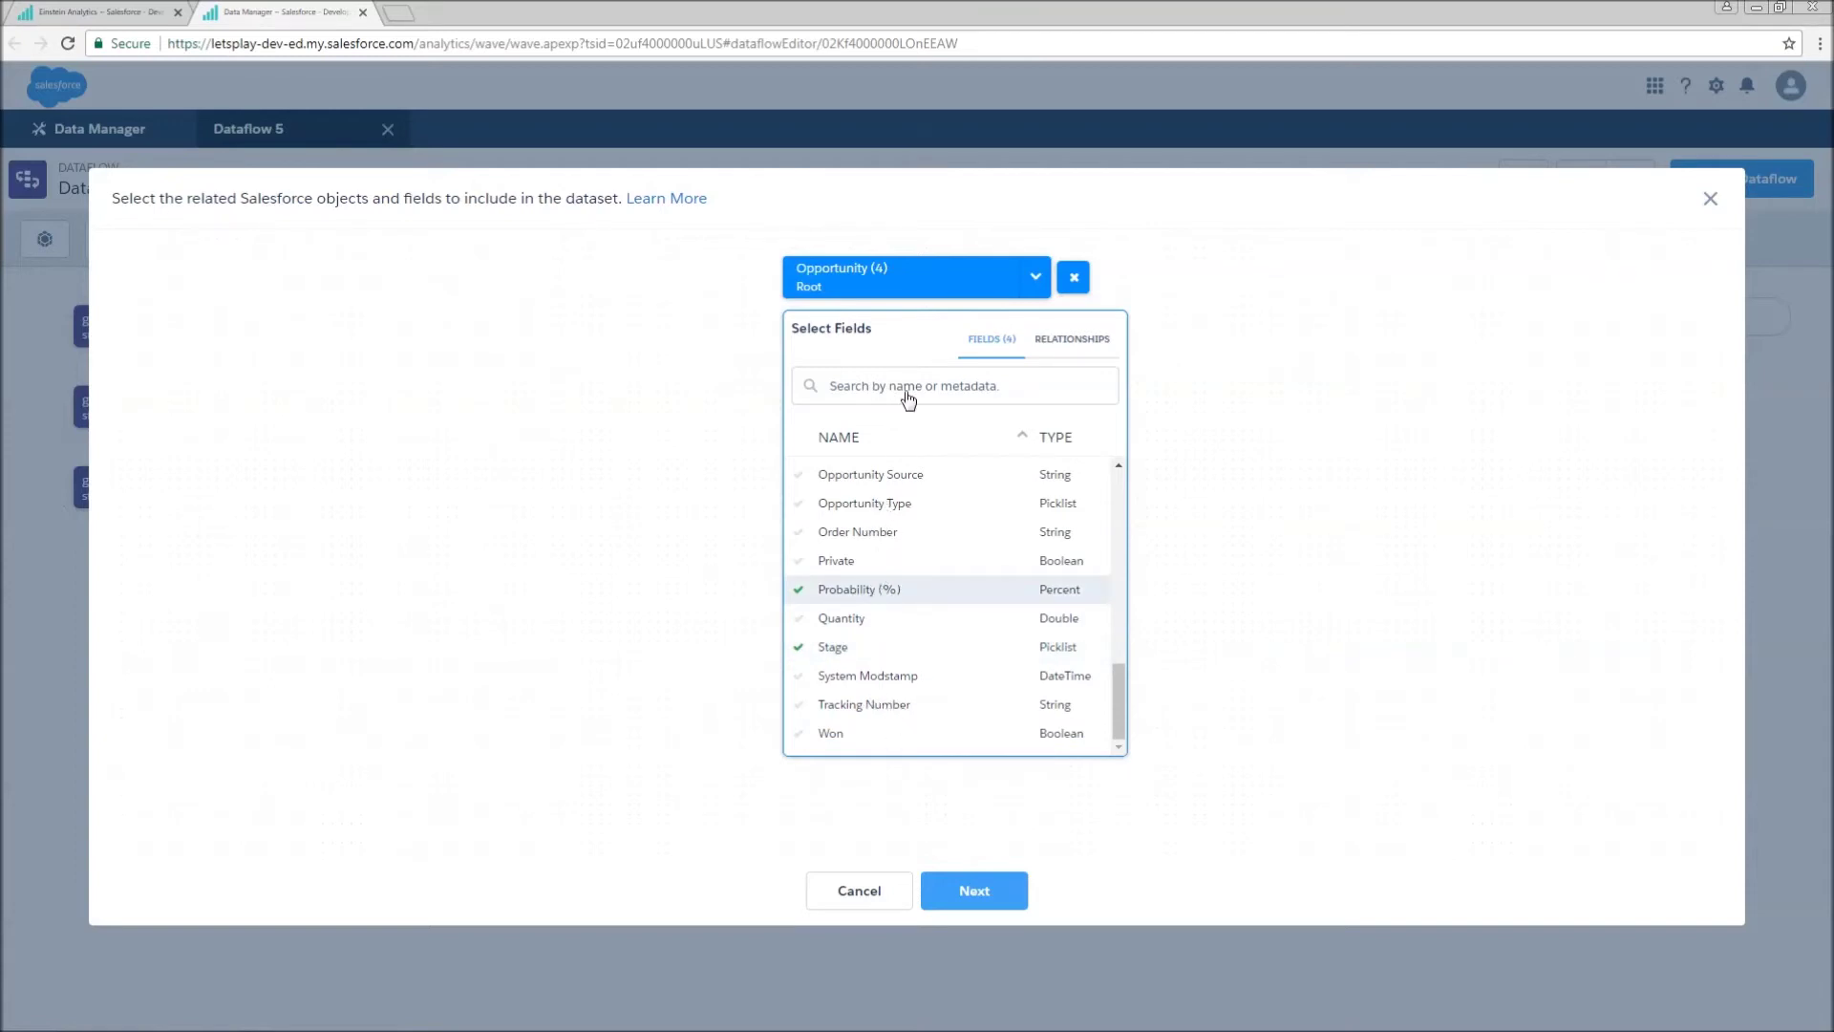
scroll(970, 684, up, 3)
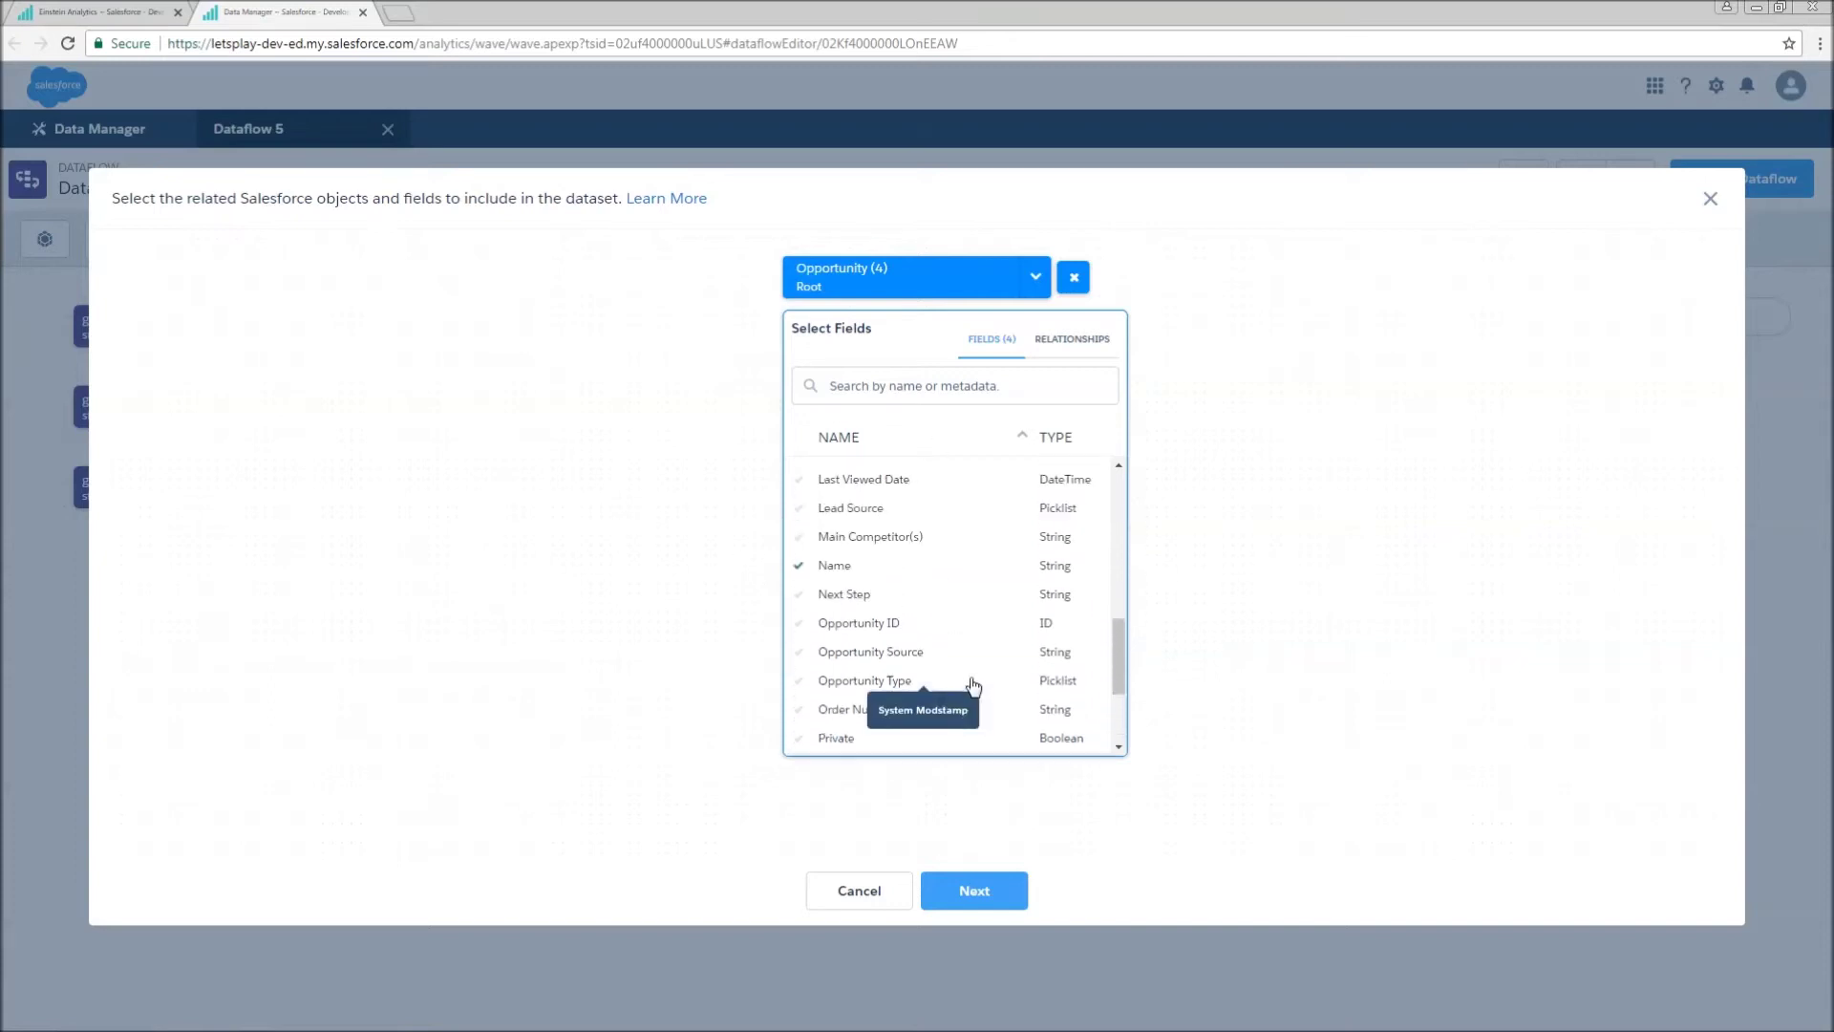
scroll(974, 686, up, 3)
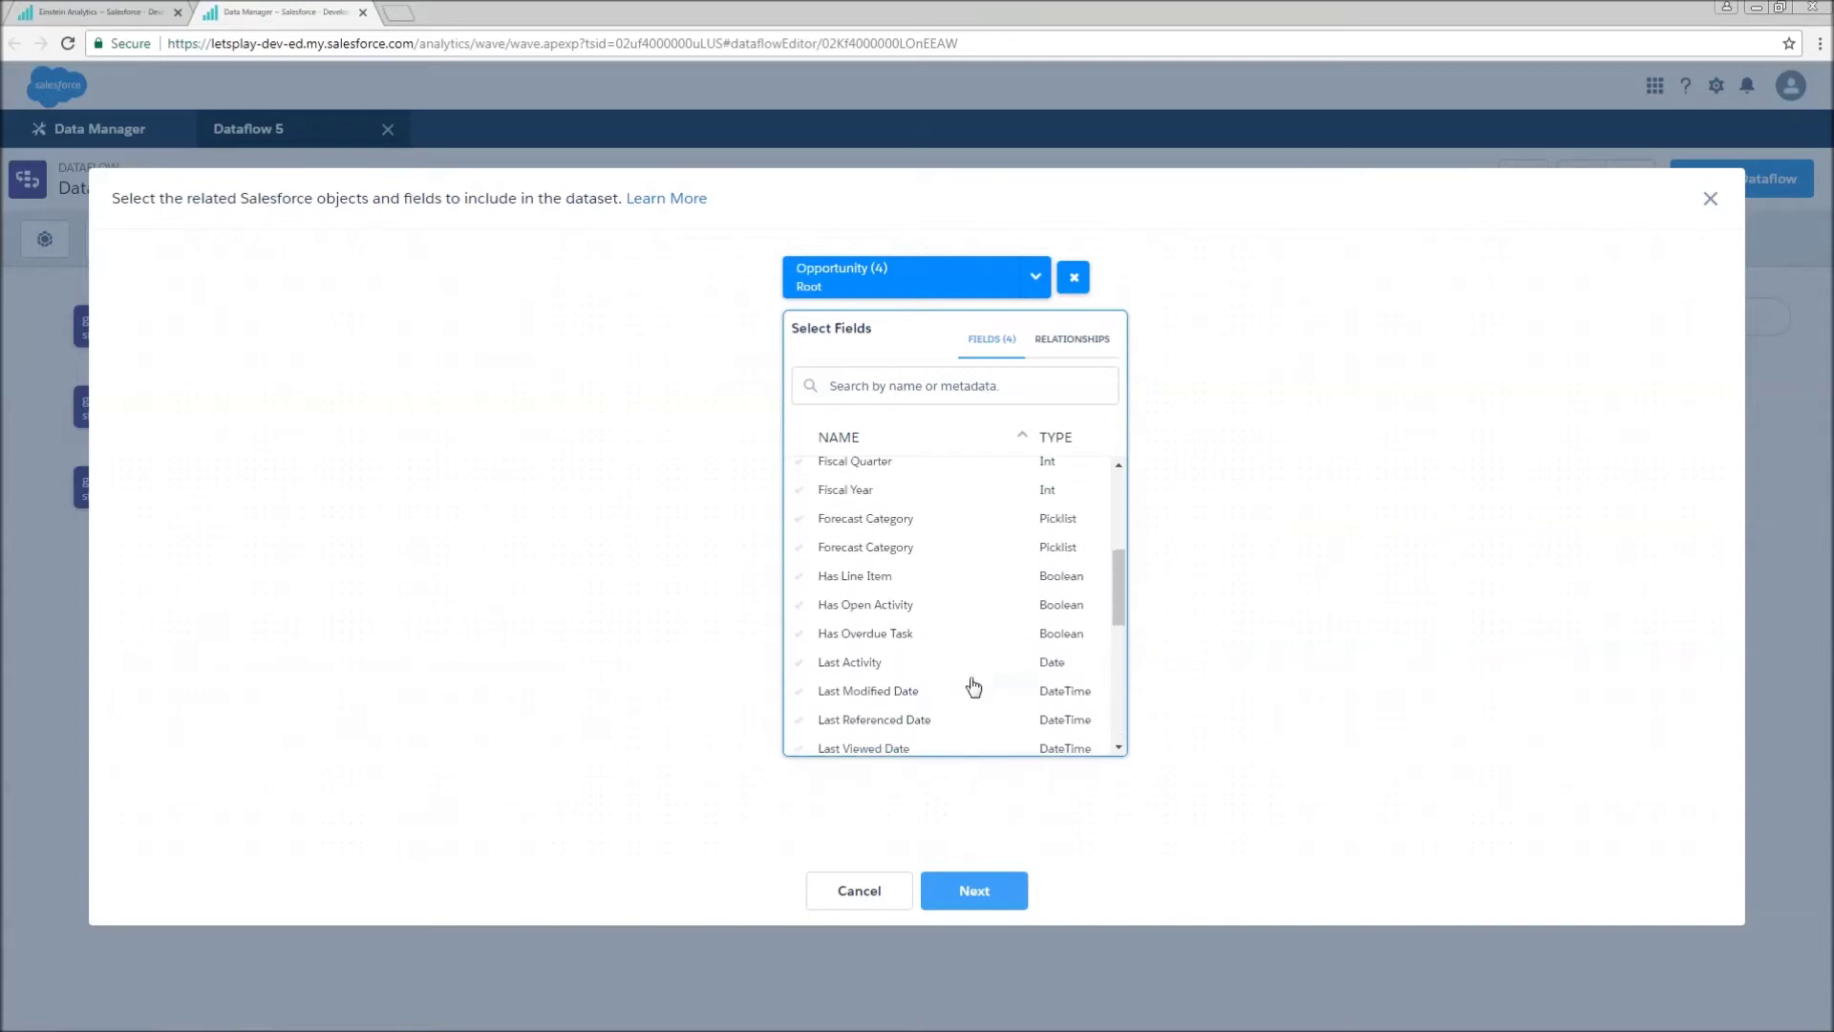
scroll(974, 686, up, 3)
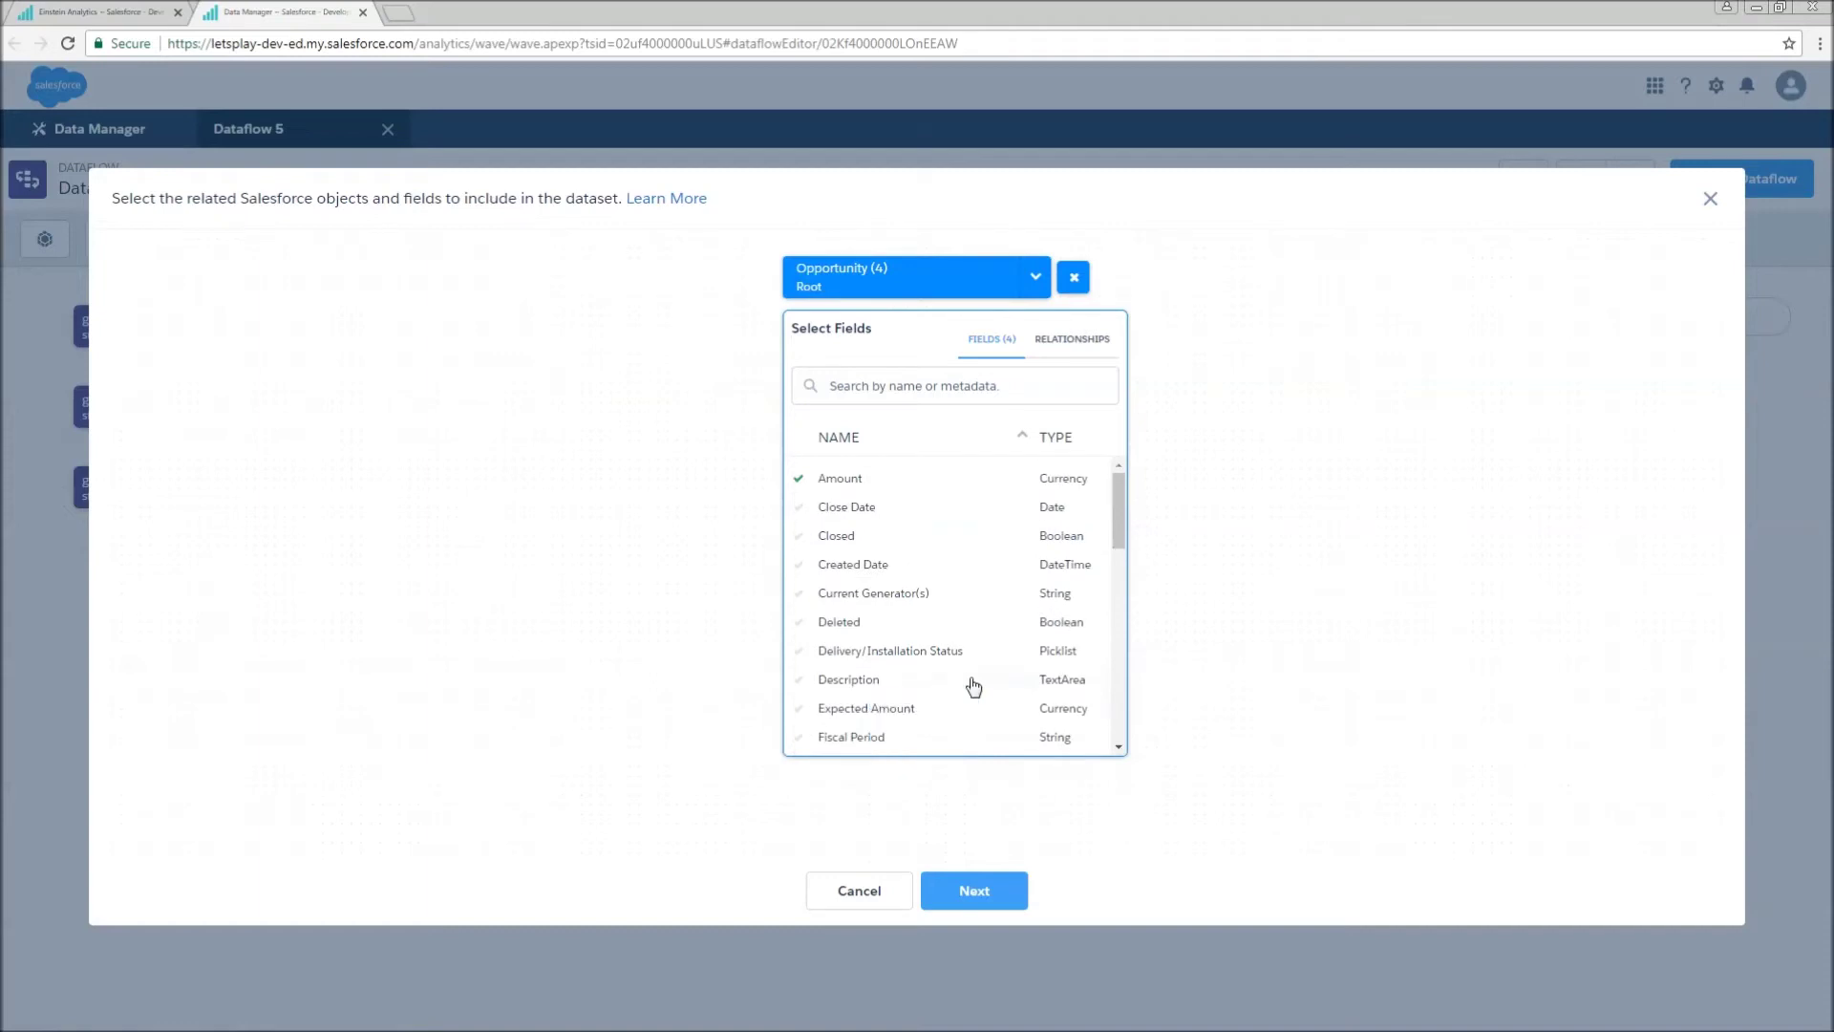
click(1096, 348)
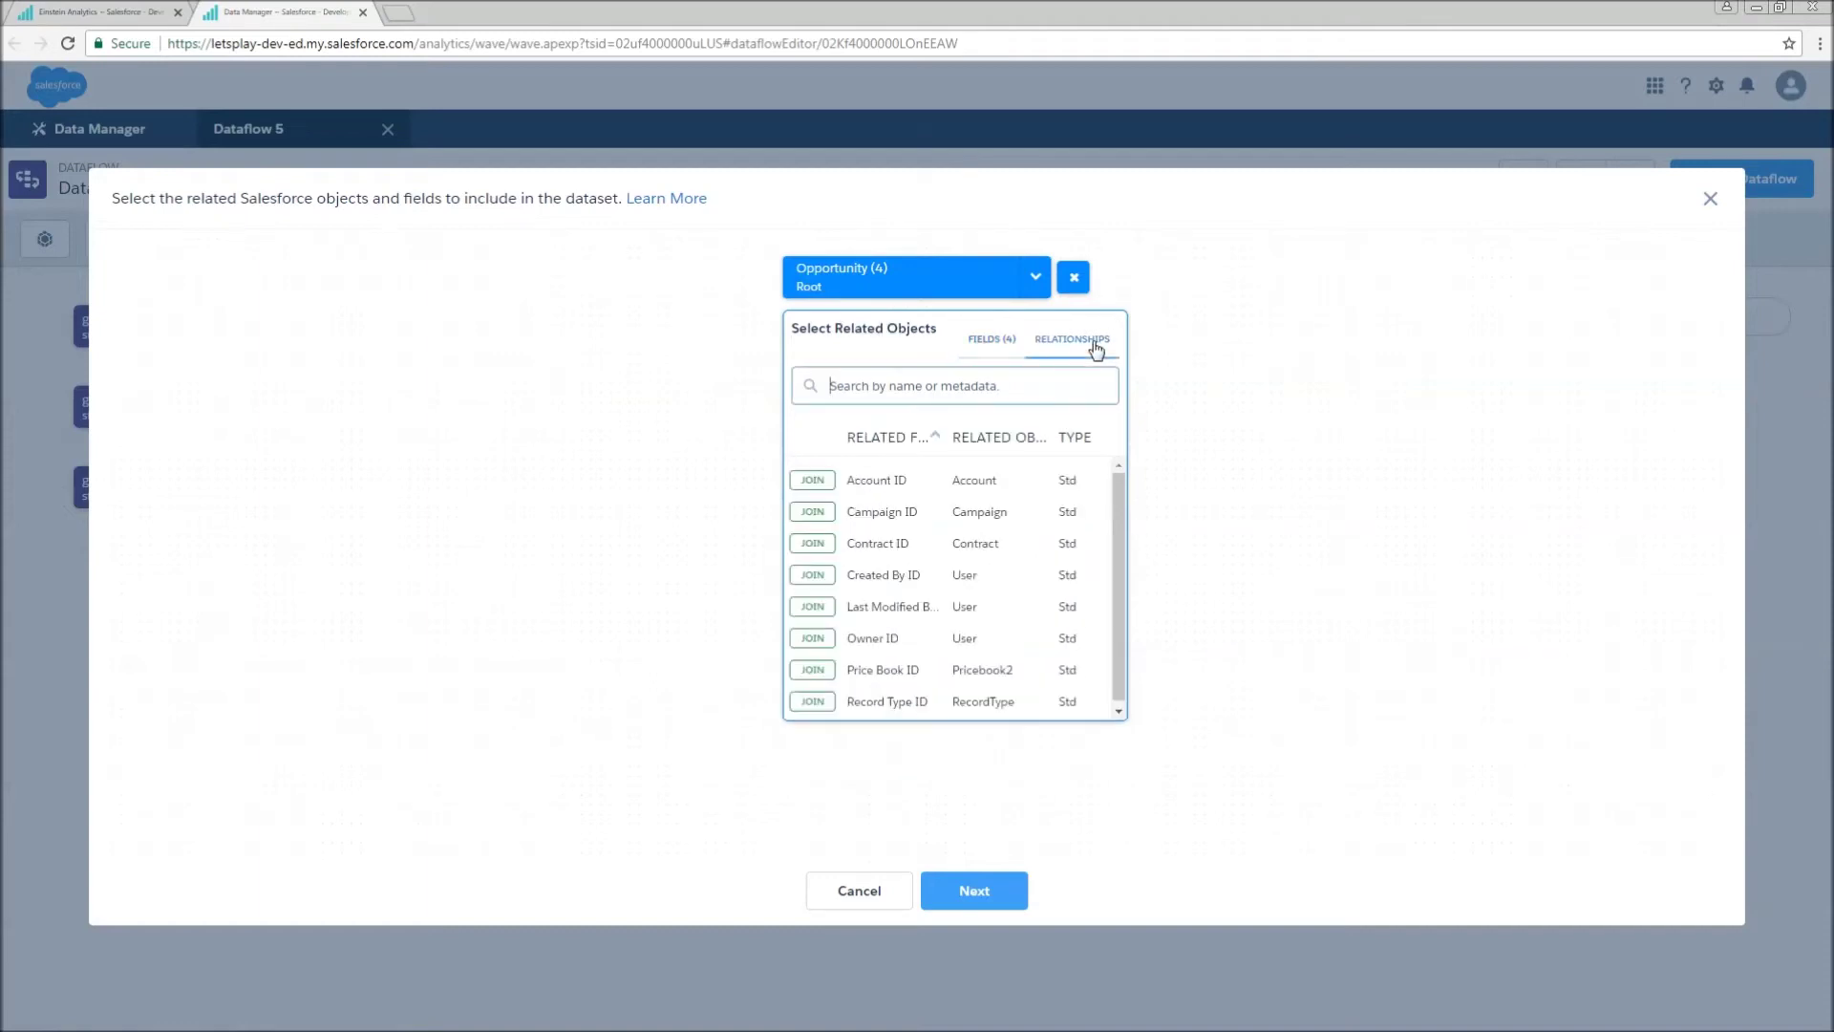
Step: Join Account through Account ID and include its Account Name and Industry fields
click(814, 485)
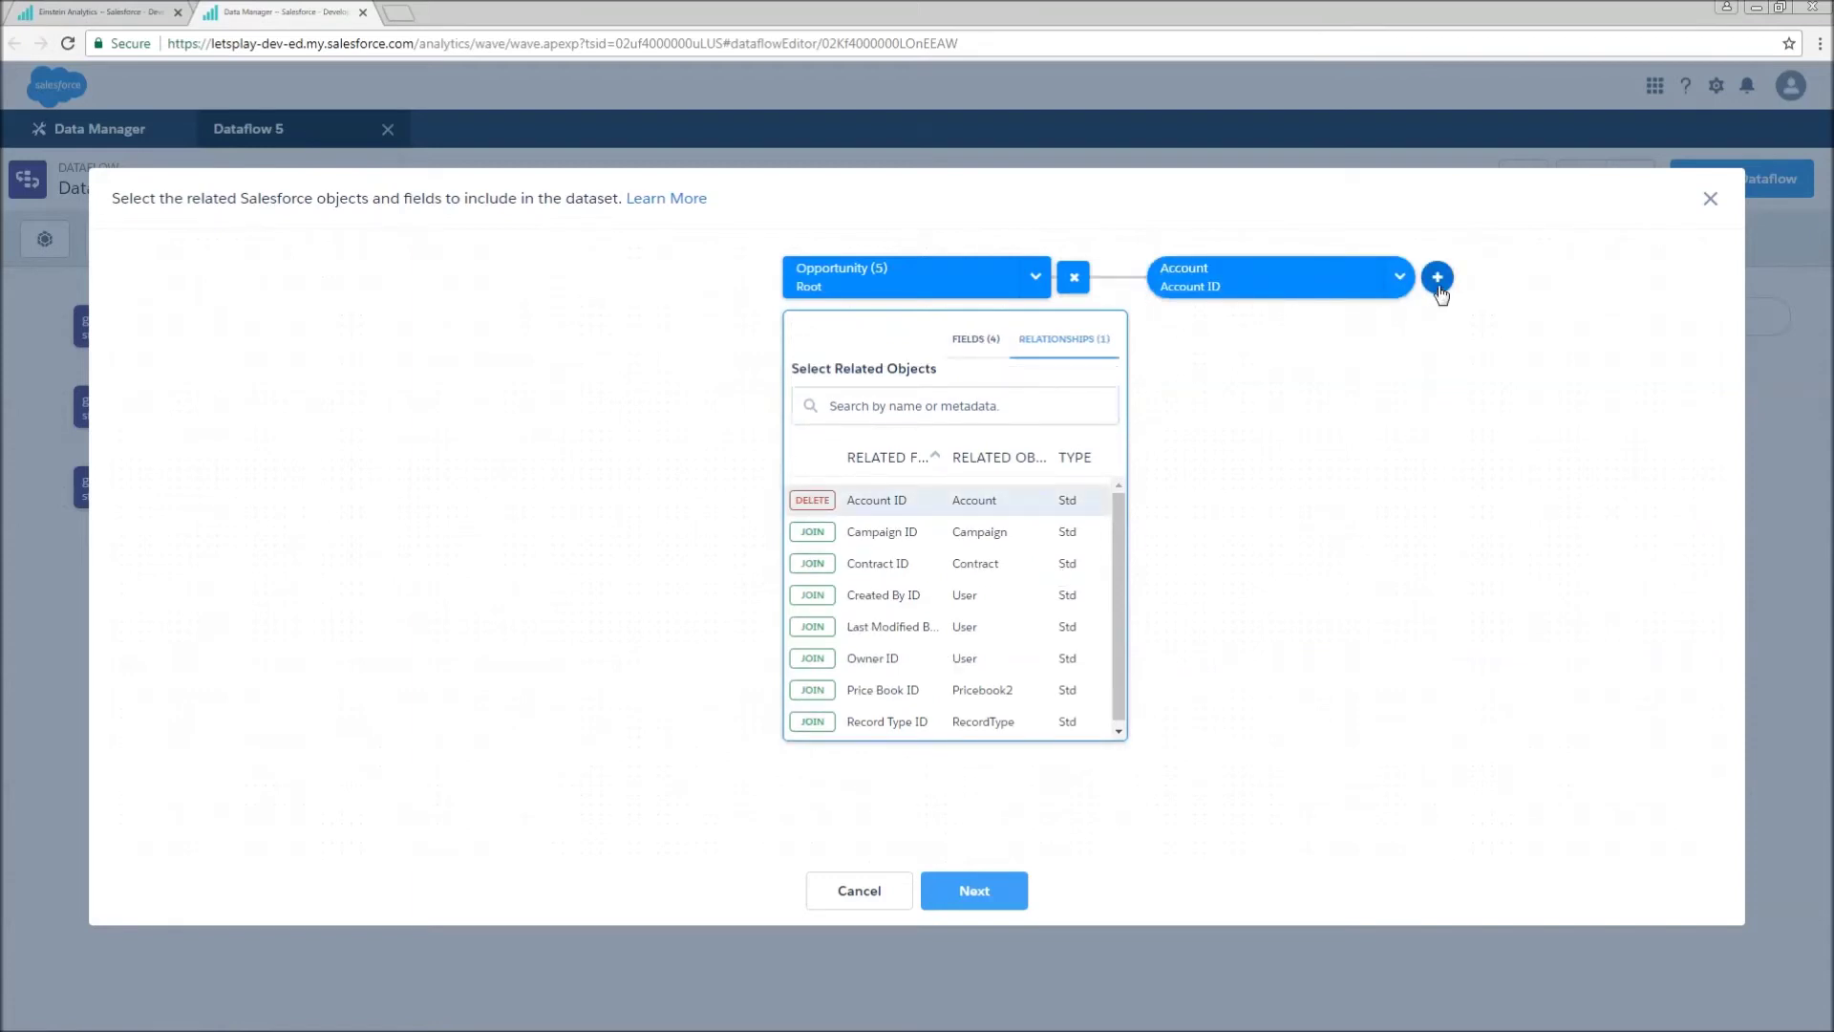
click(1438, 278)
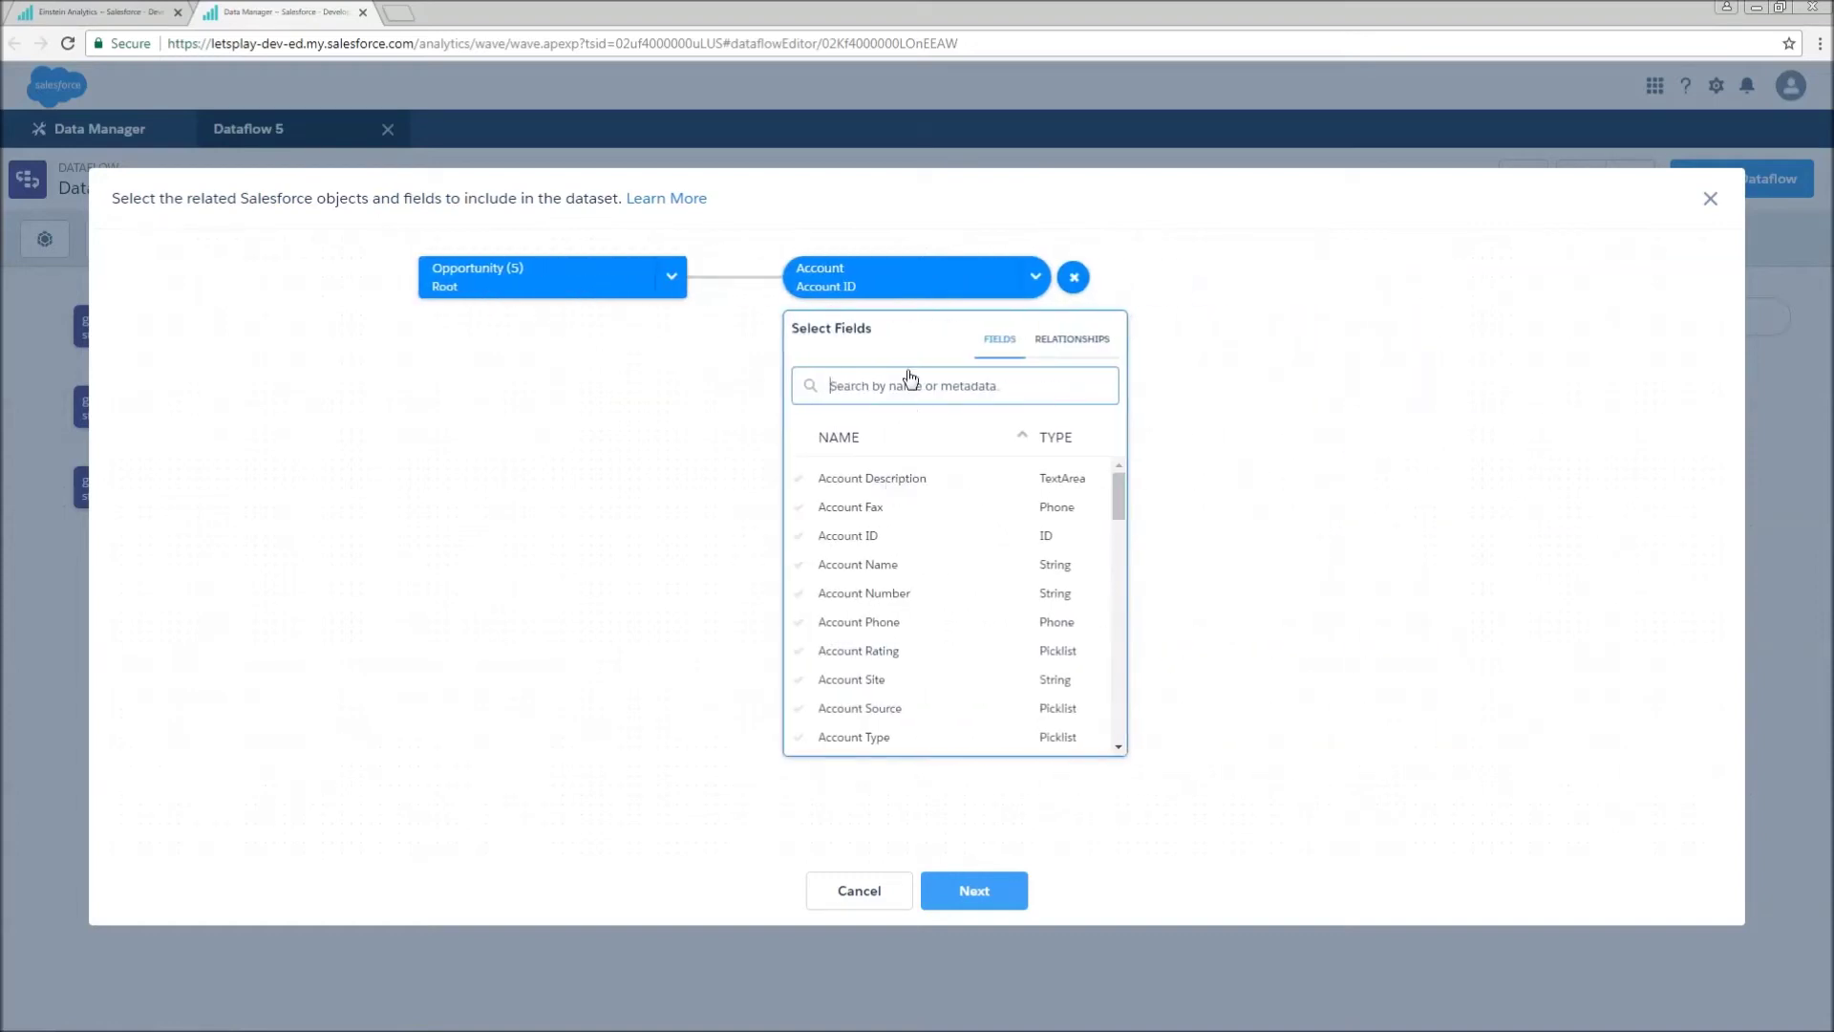
click(854, 569)
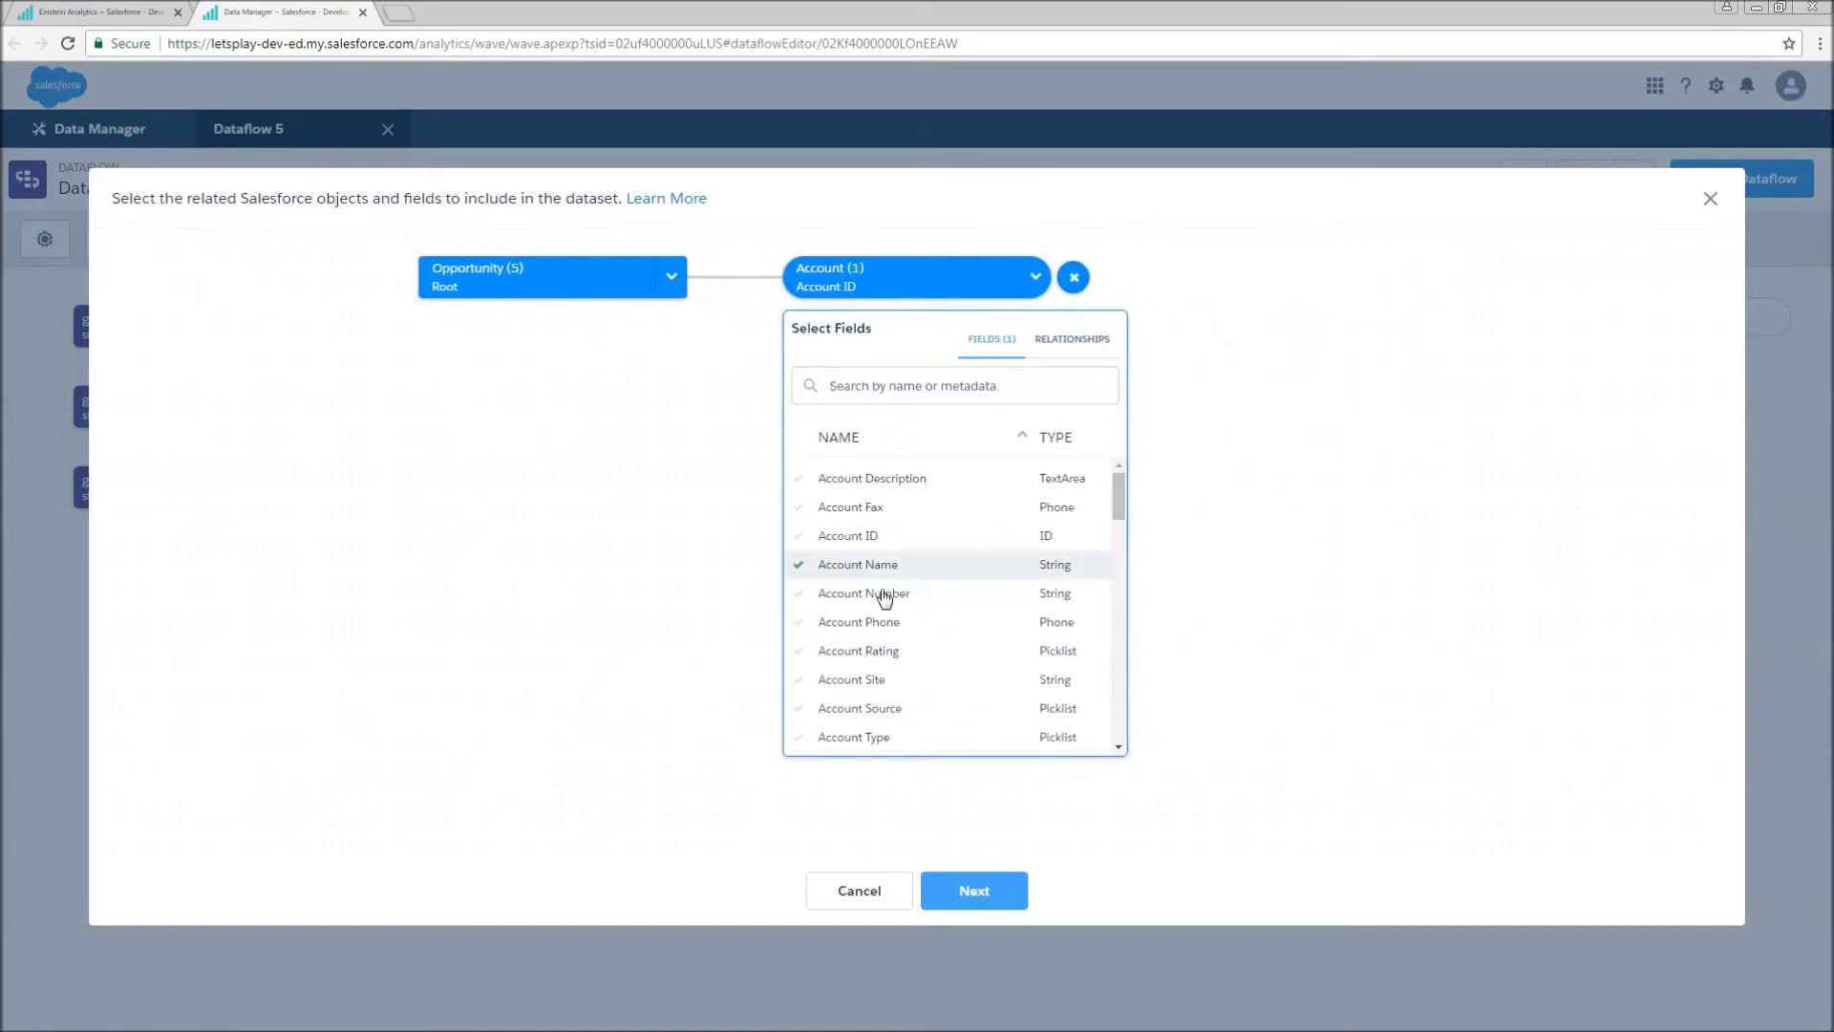
click(871, 397)
text(i)
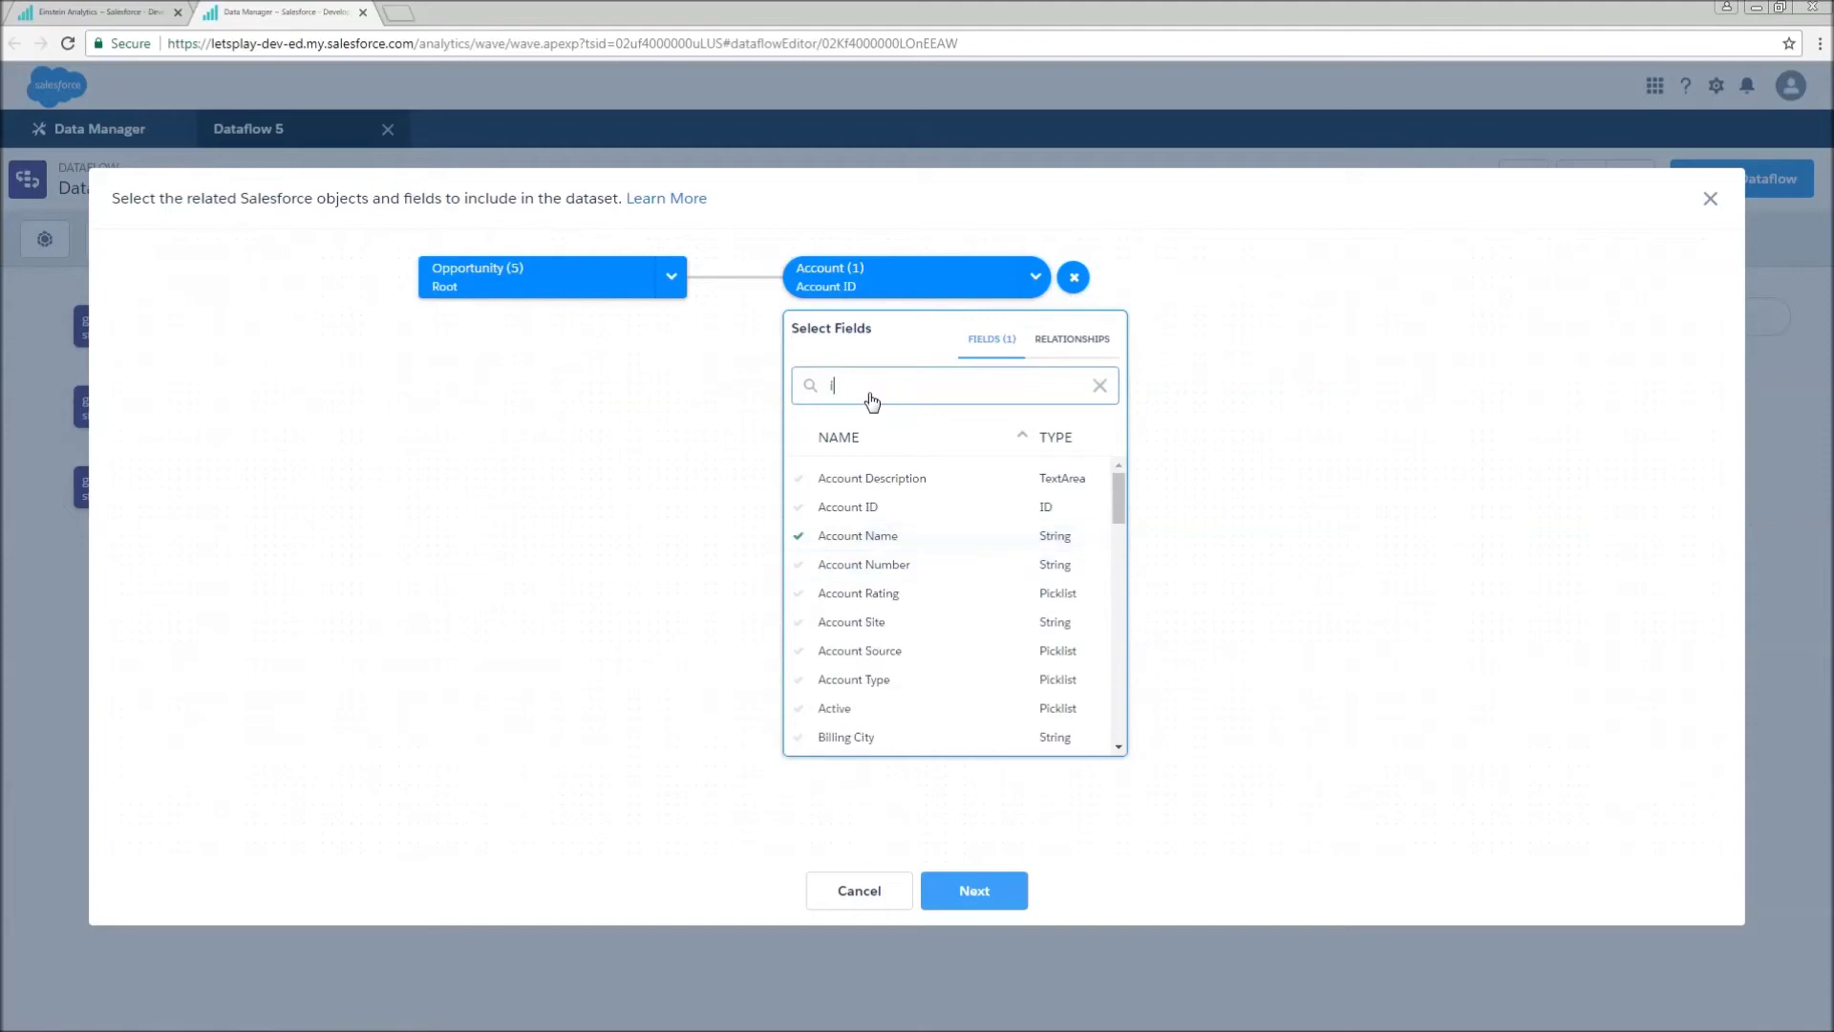
text(nd)
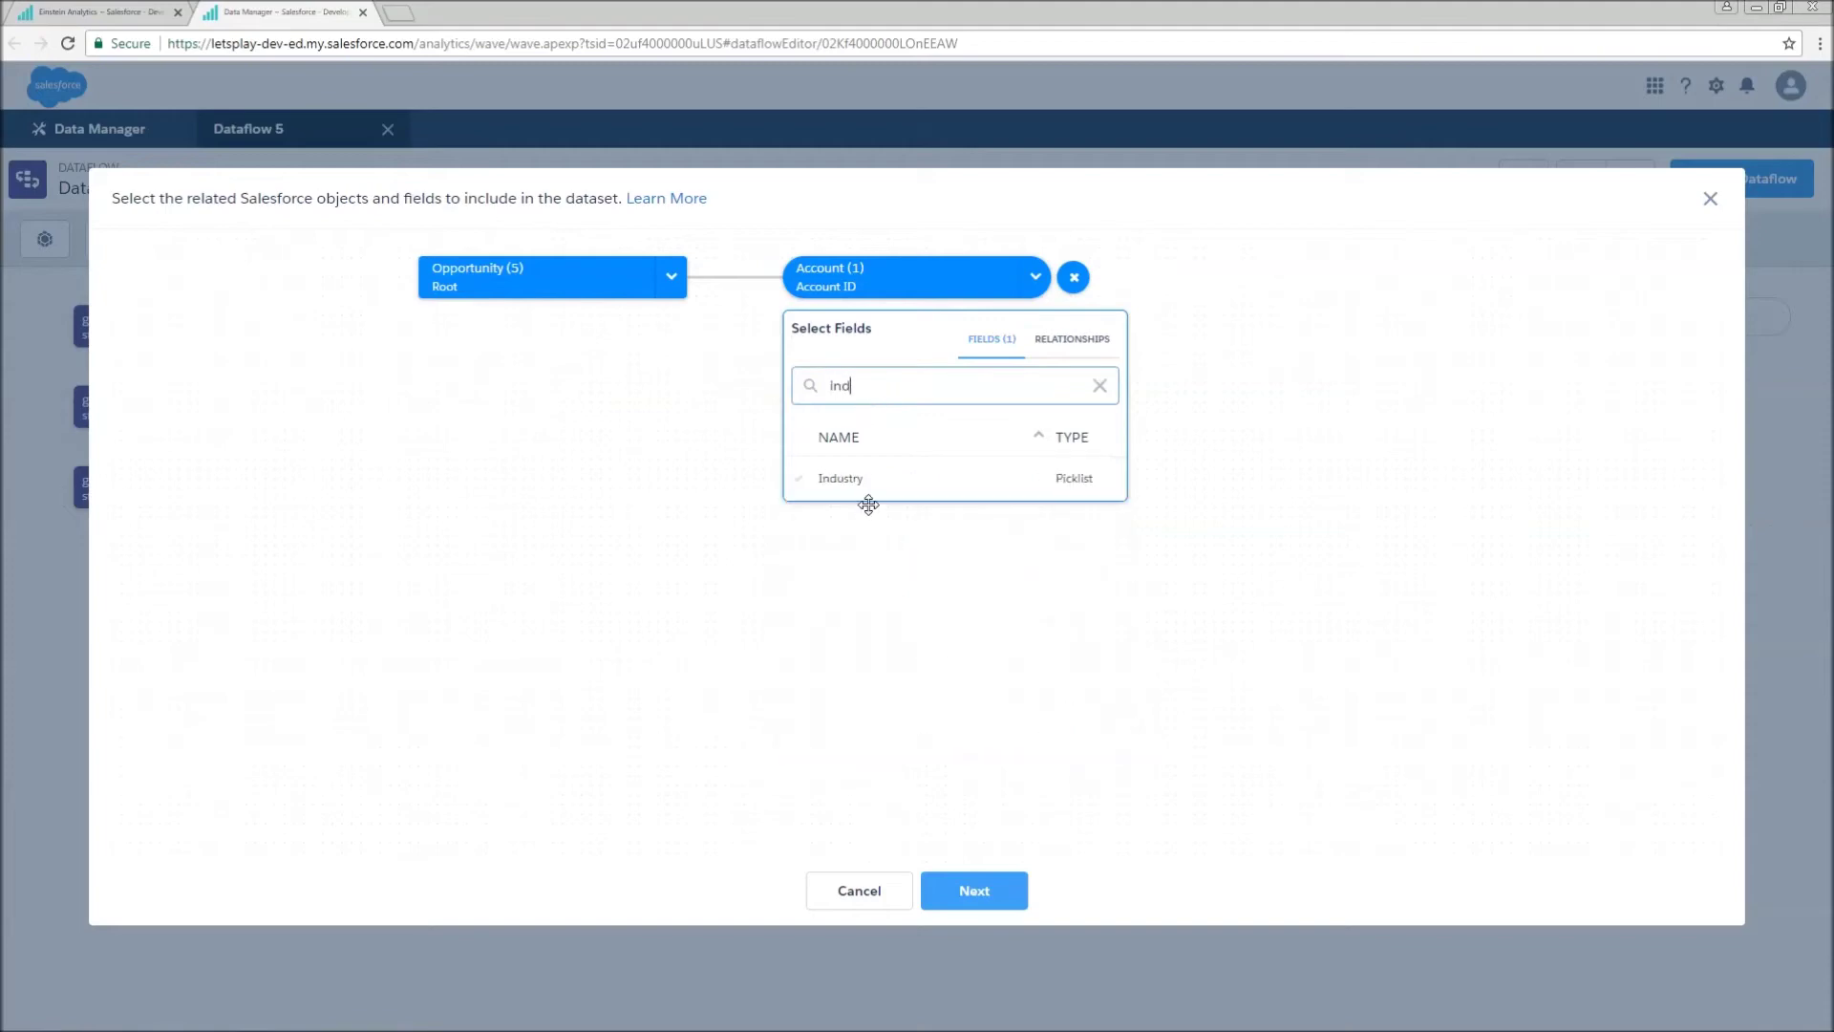
click(853, 482)
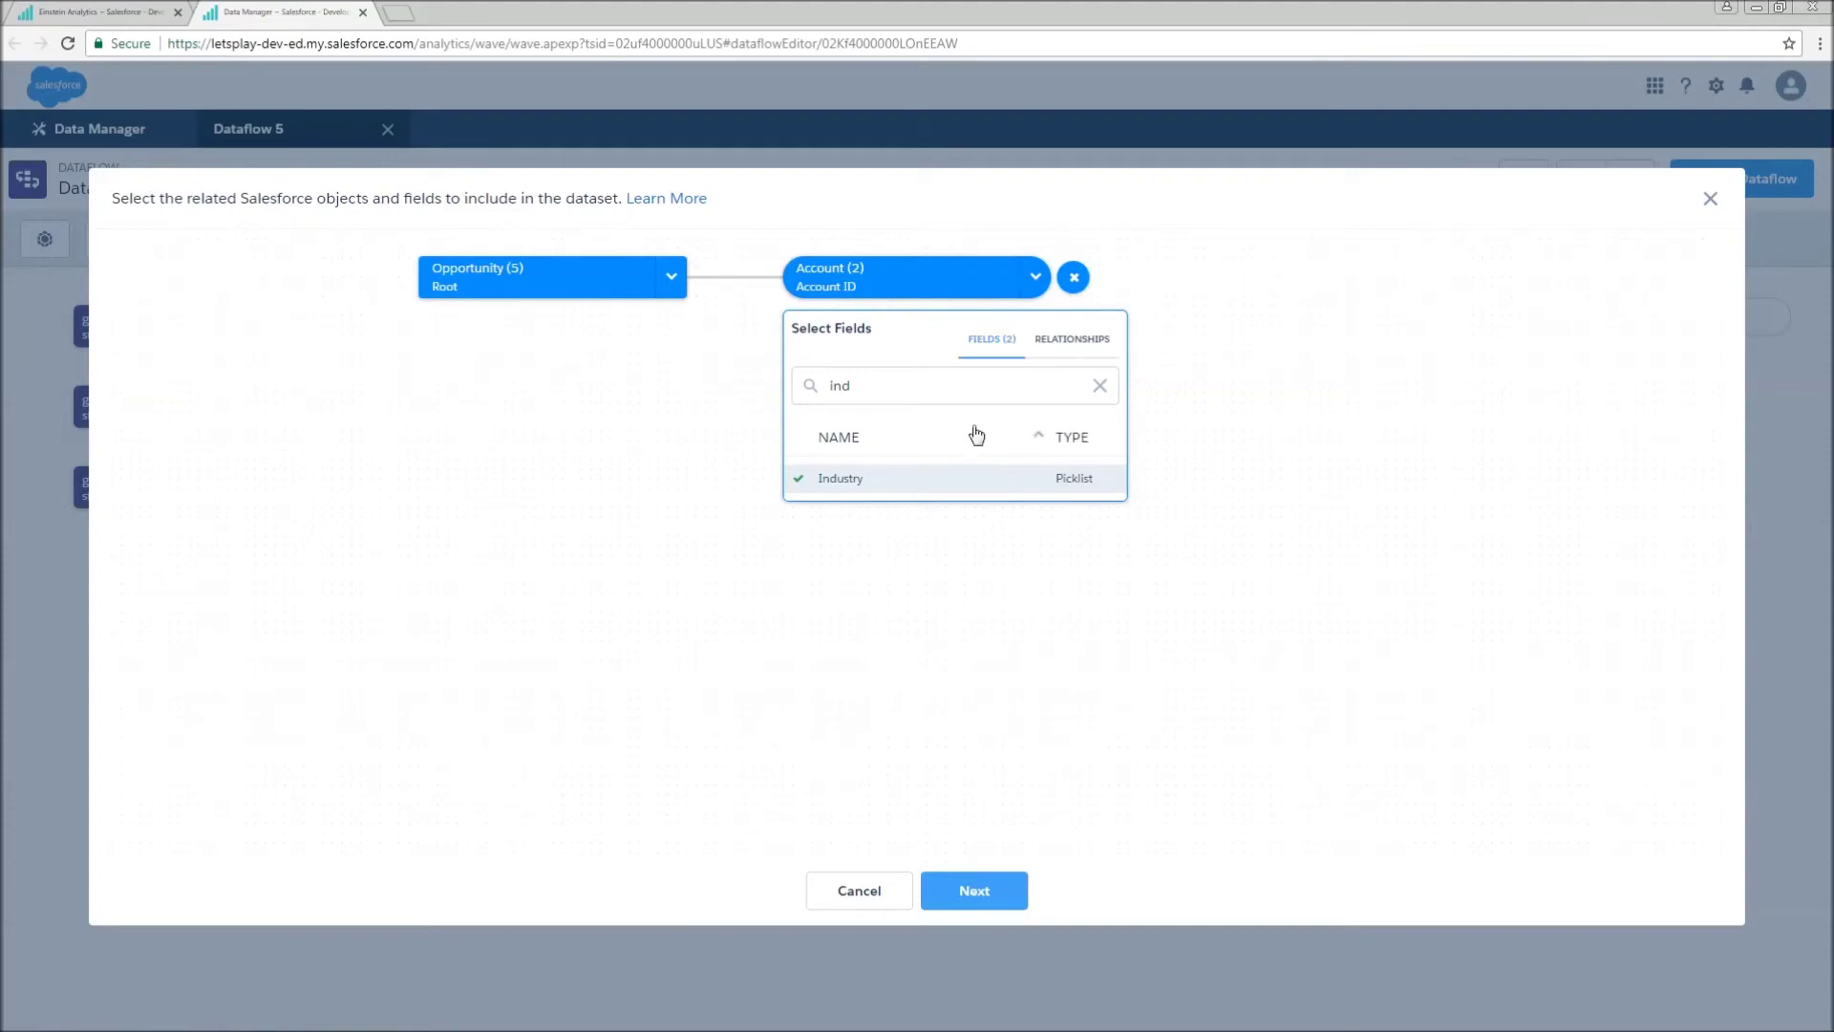
click(1058, 346)
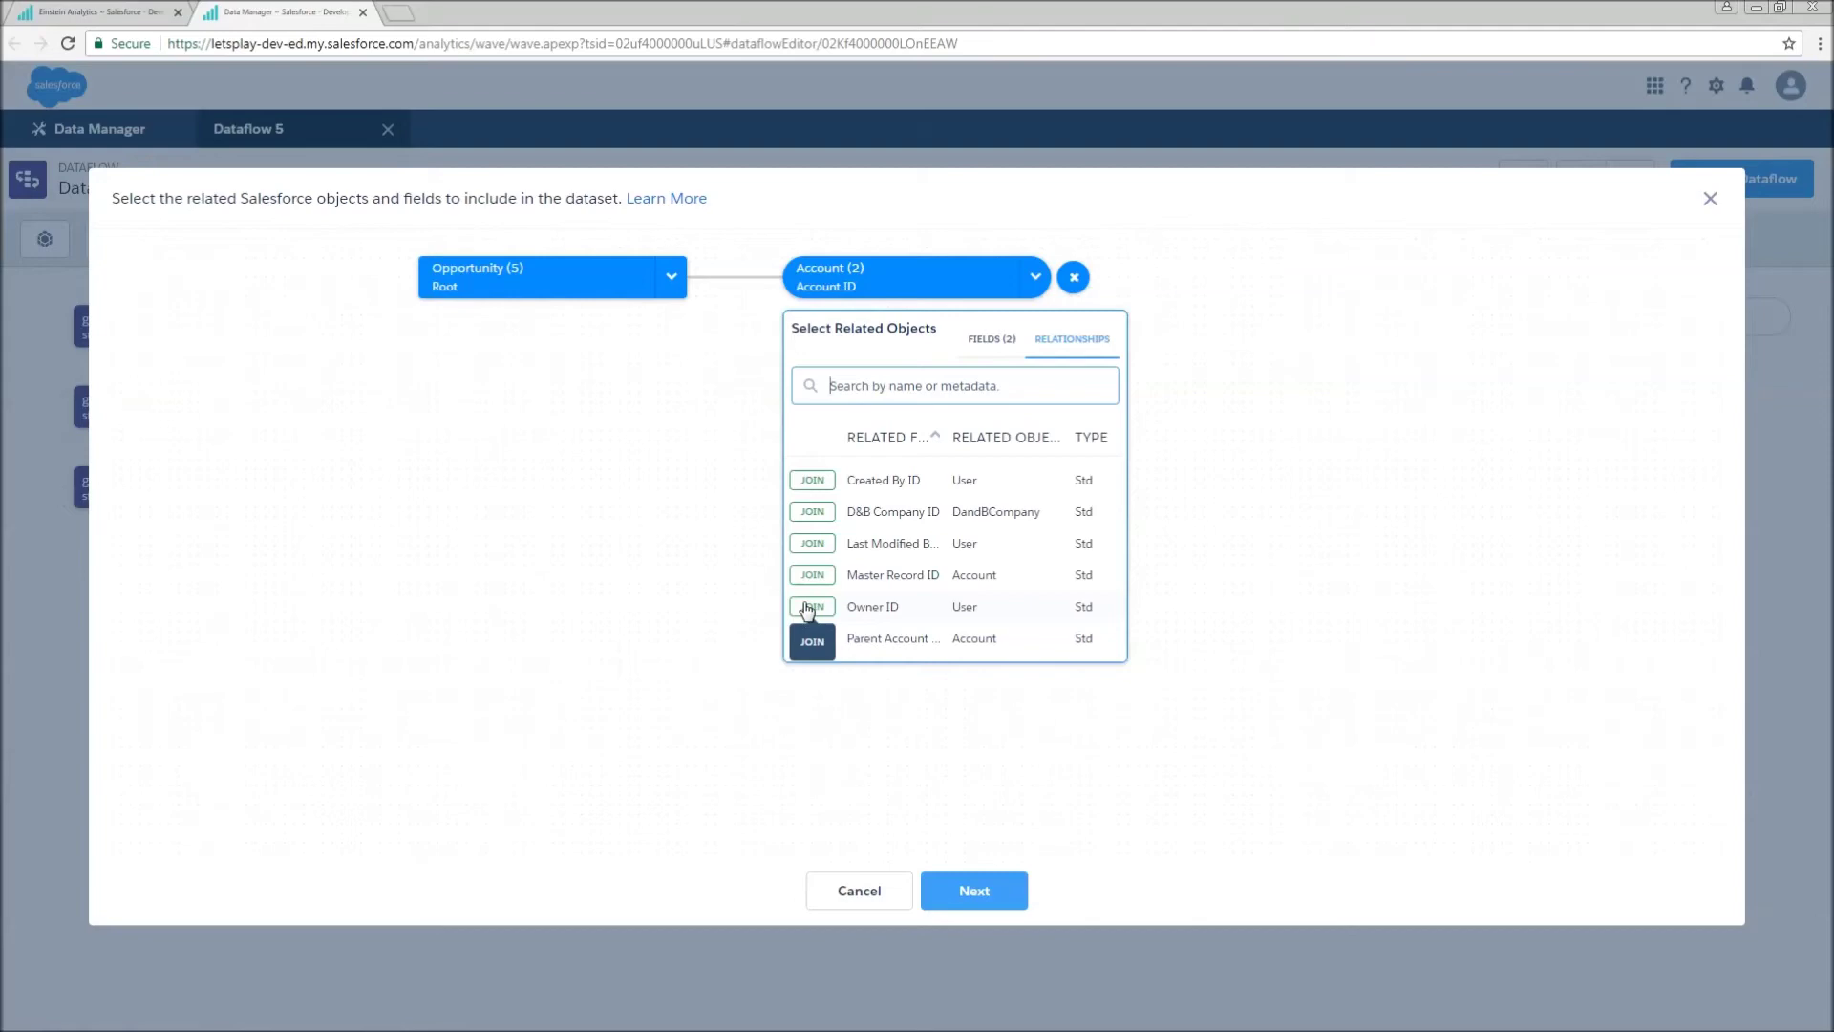
Step: Join the account owner's User record to Account through Owner ID
mouse_move(640, 287)
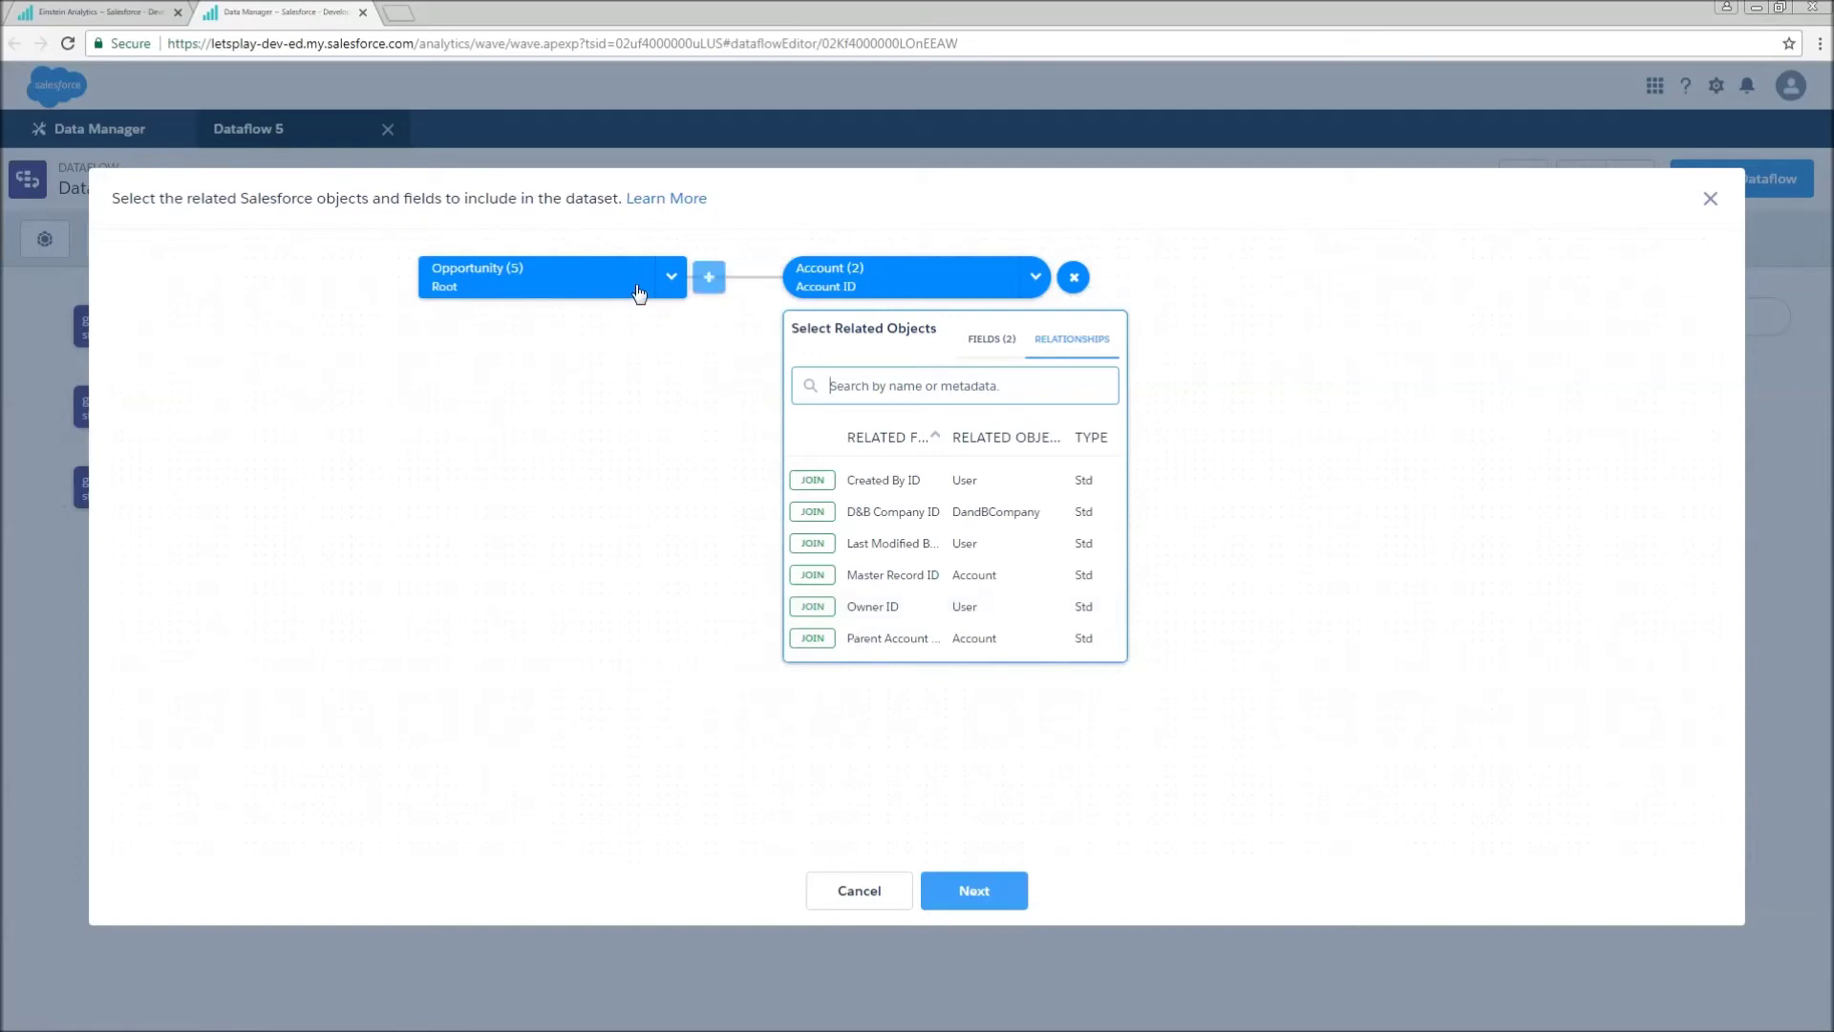
click(715, 282)
click(1081, 342)
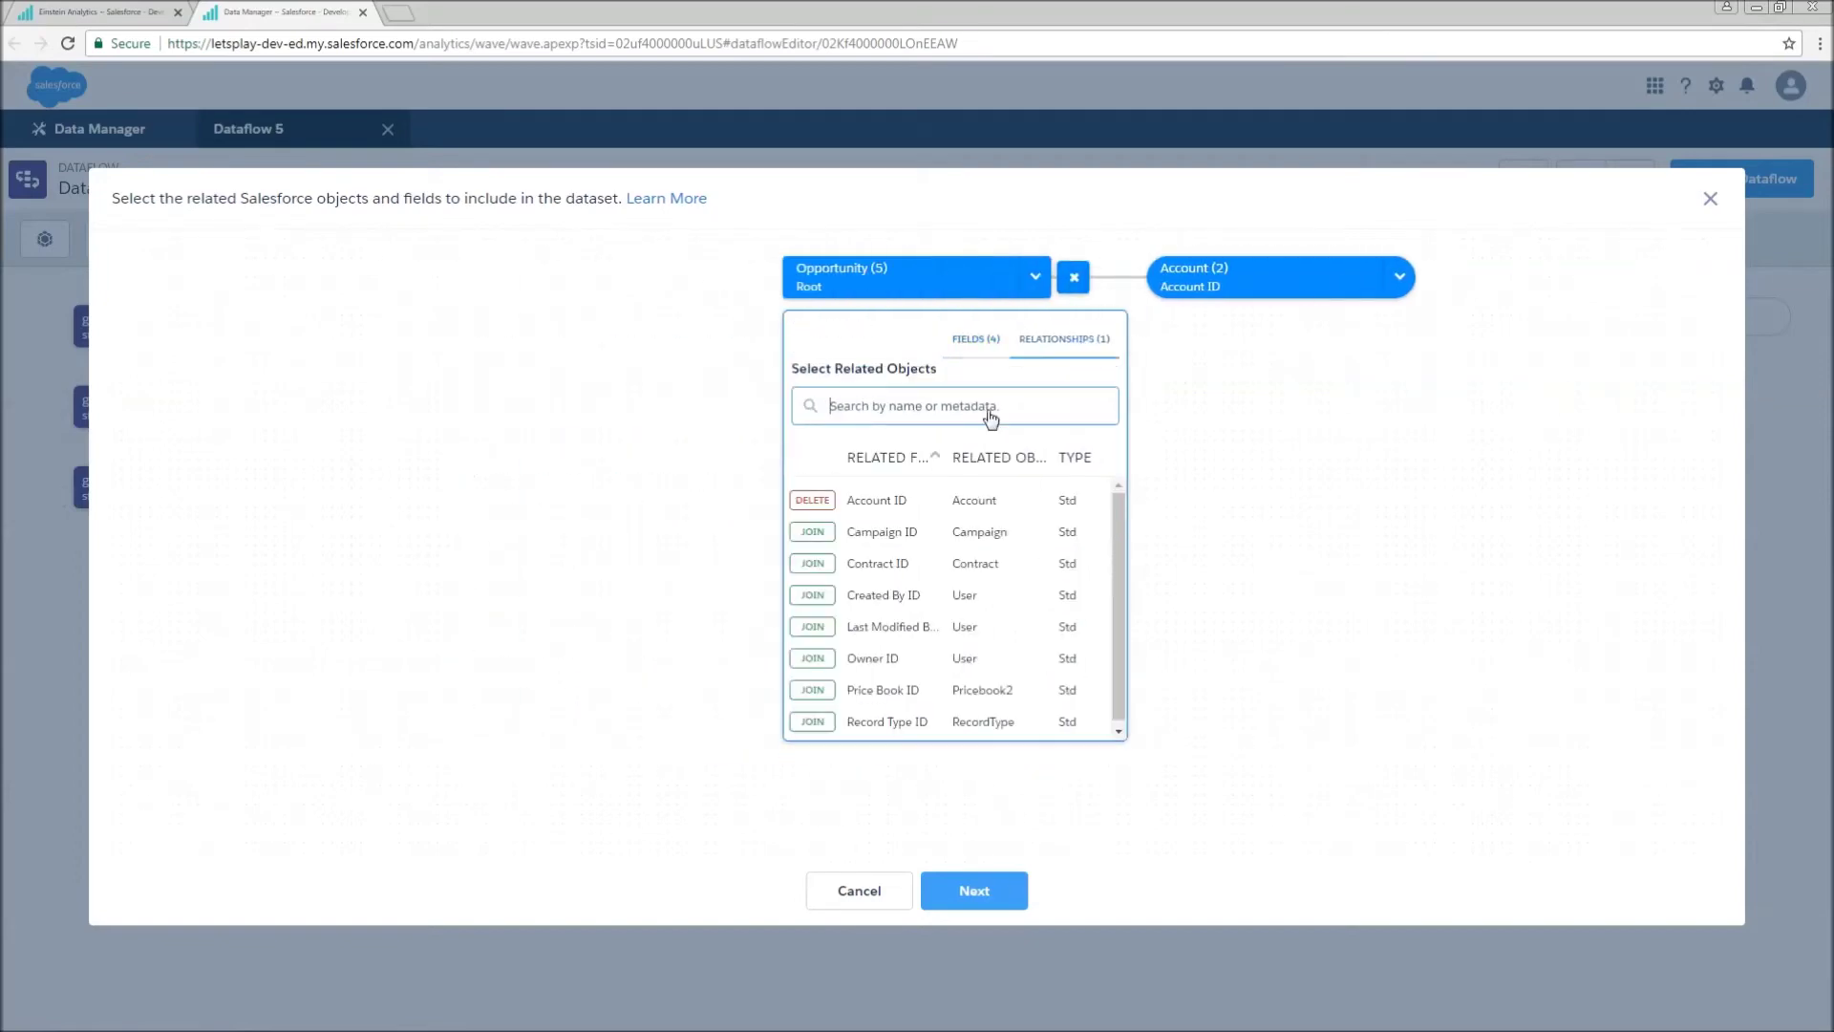
scroll(864, 667, down, 1)
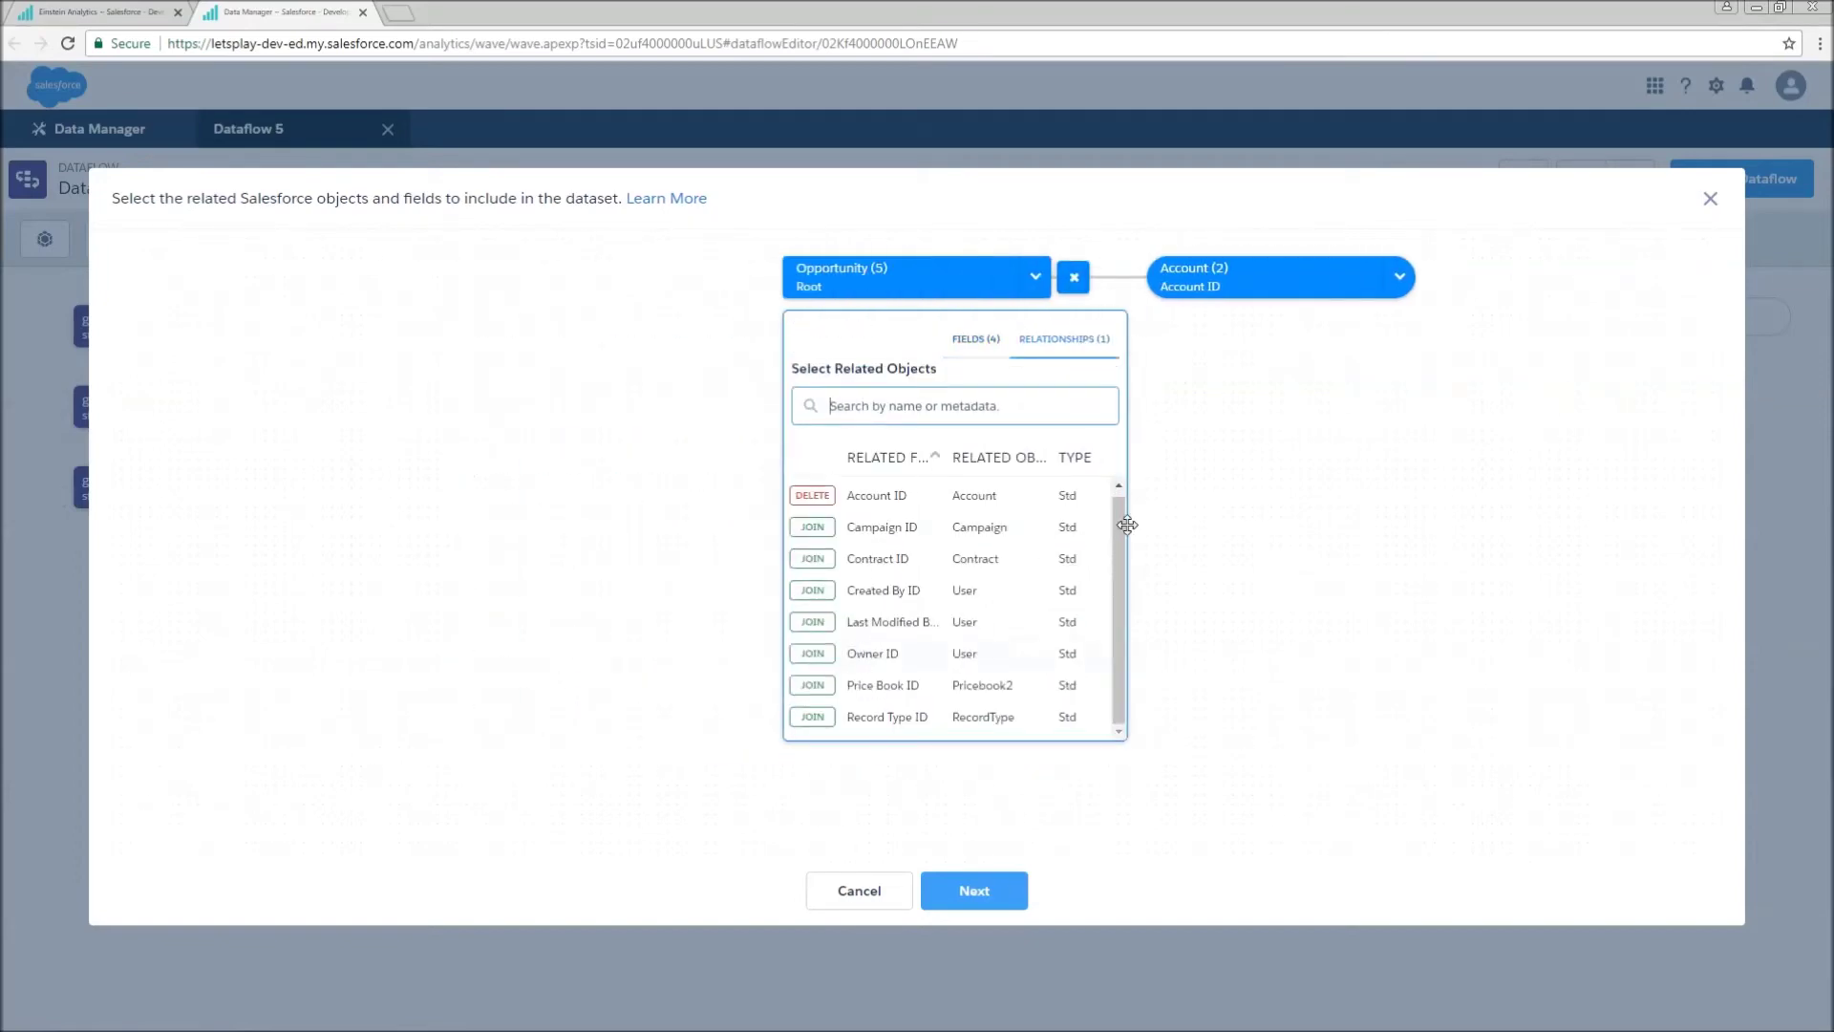
click(1438, 277)
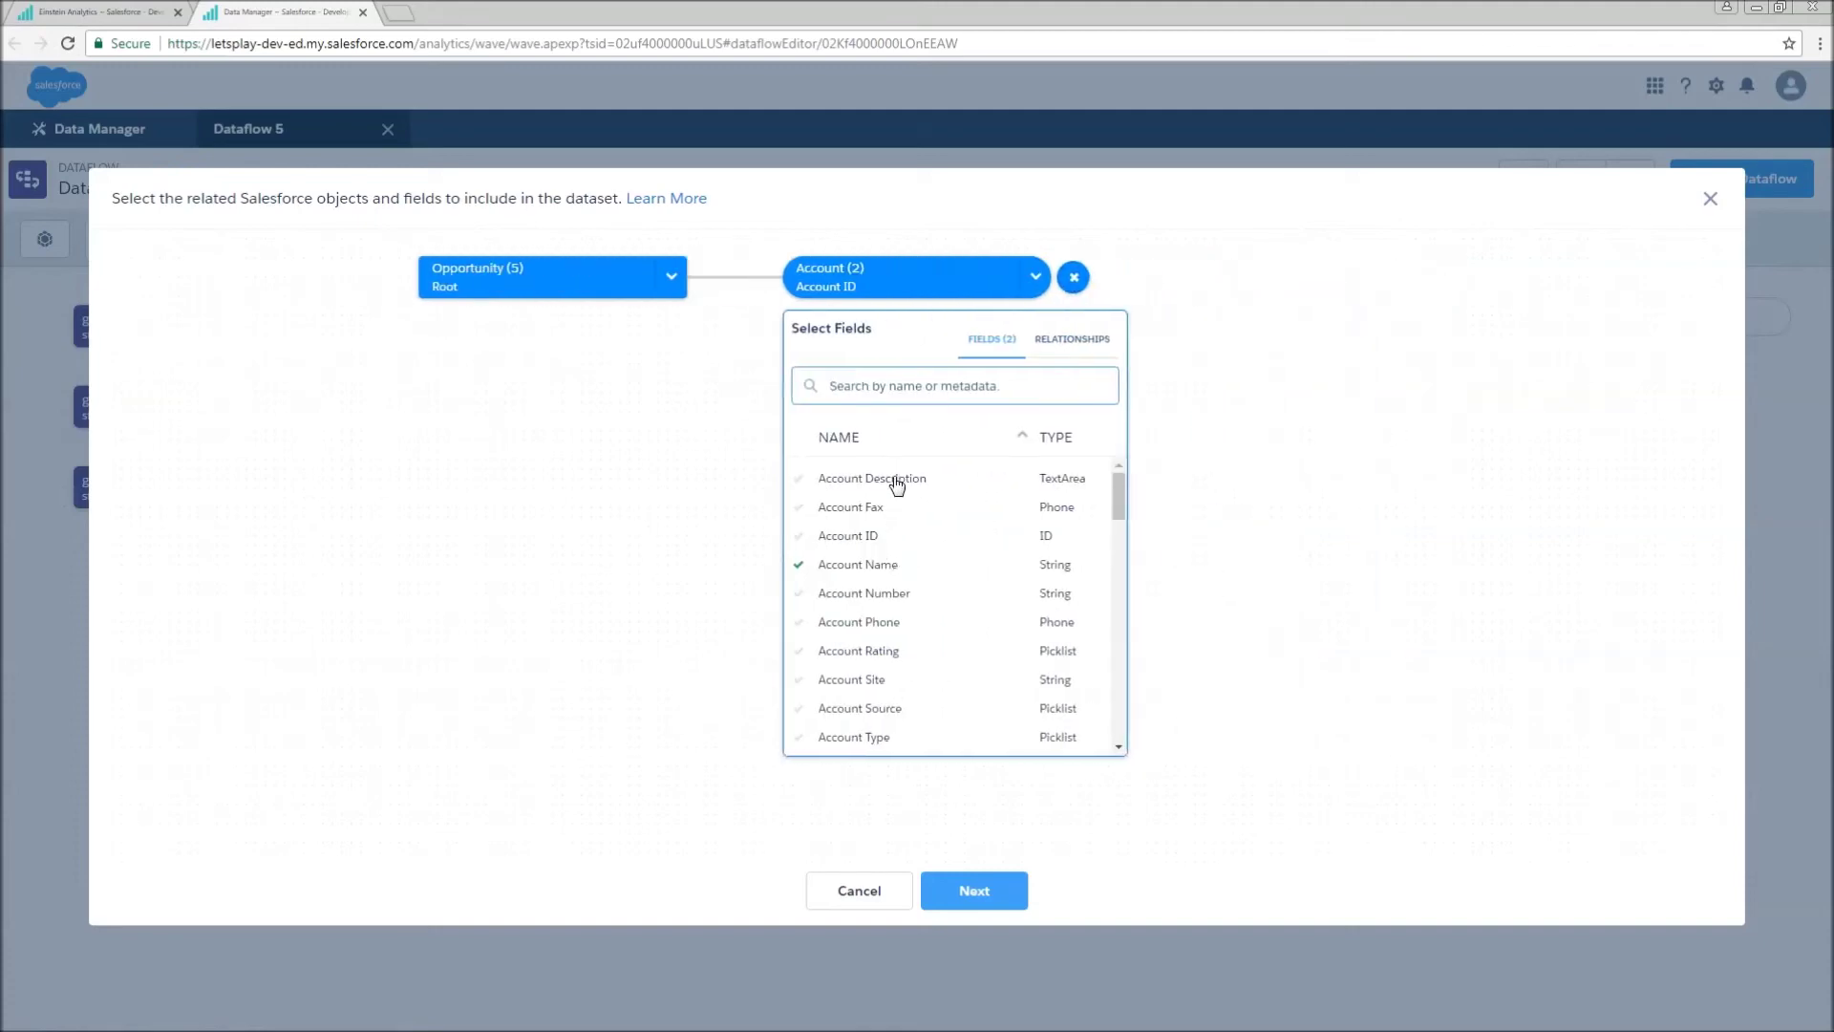
click(1099, 344)
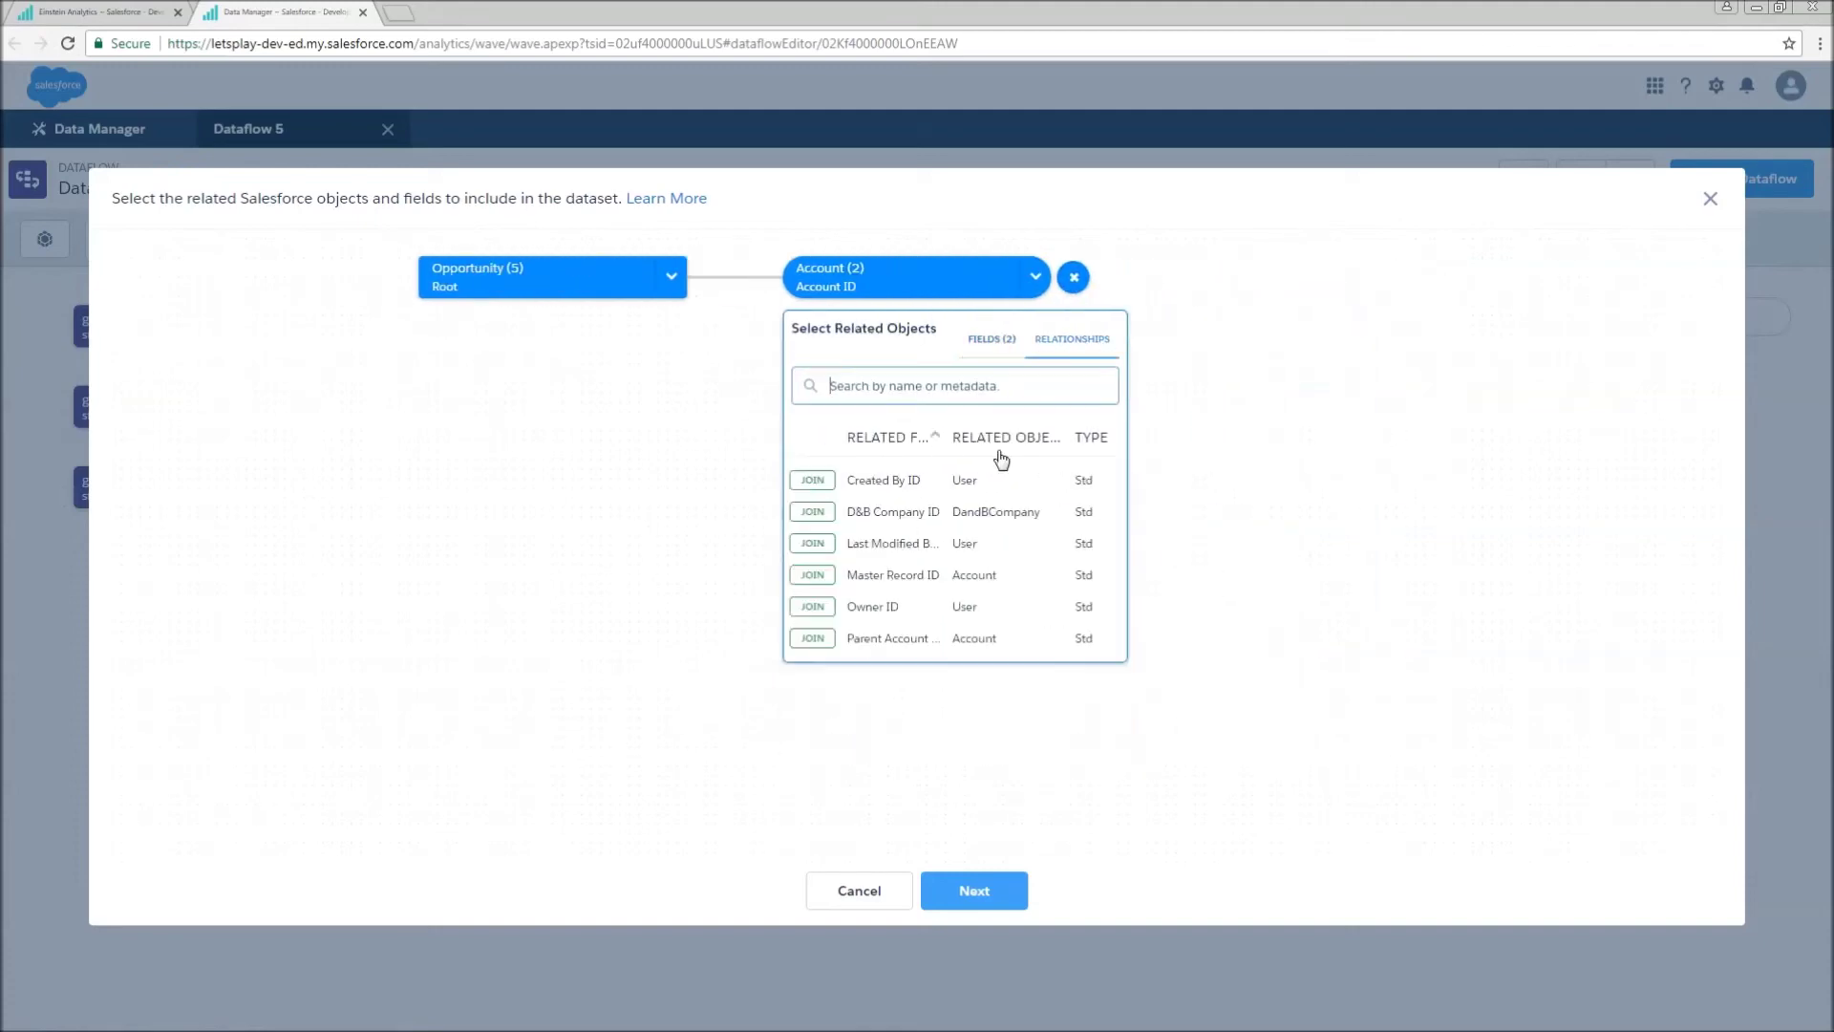
click(813, 608)
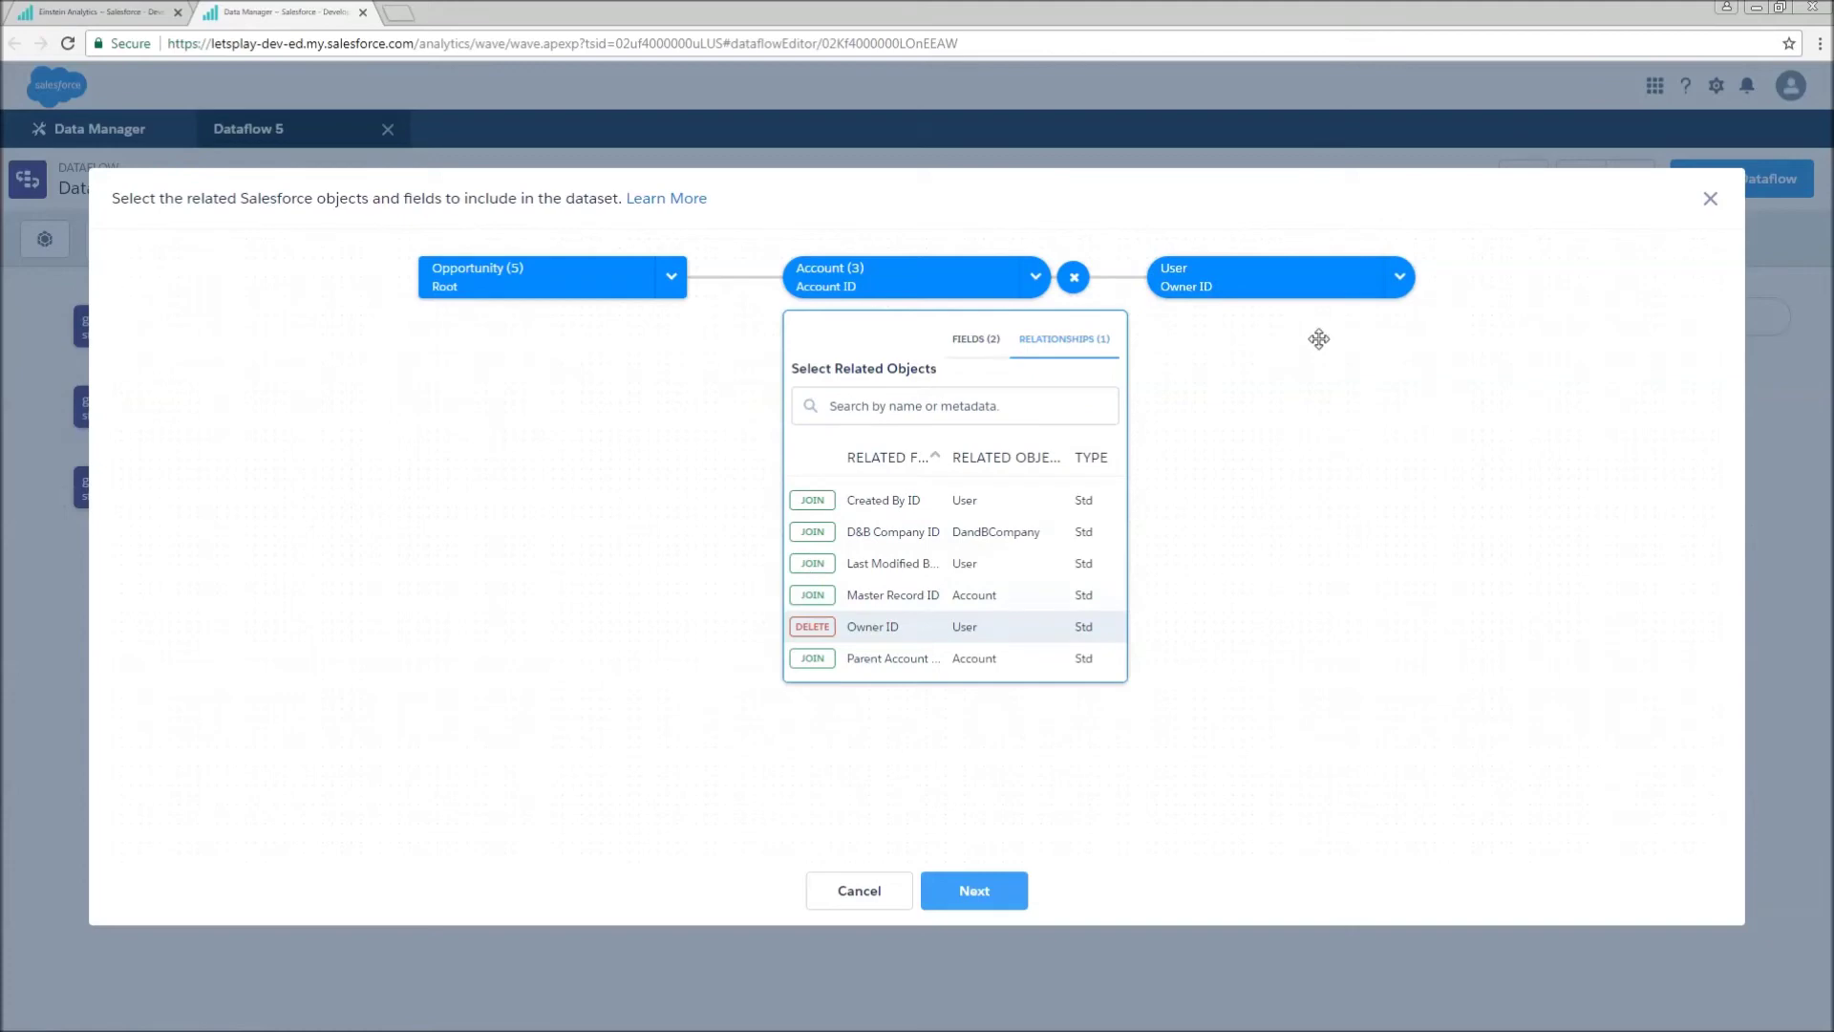
Step: Include the owner's Full Name field, recentre the object chain, and finish field selection
click(1438, 277)
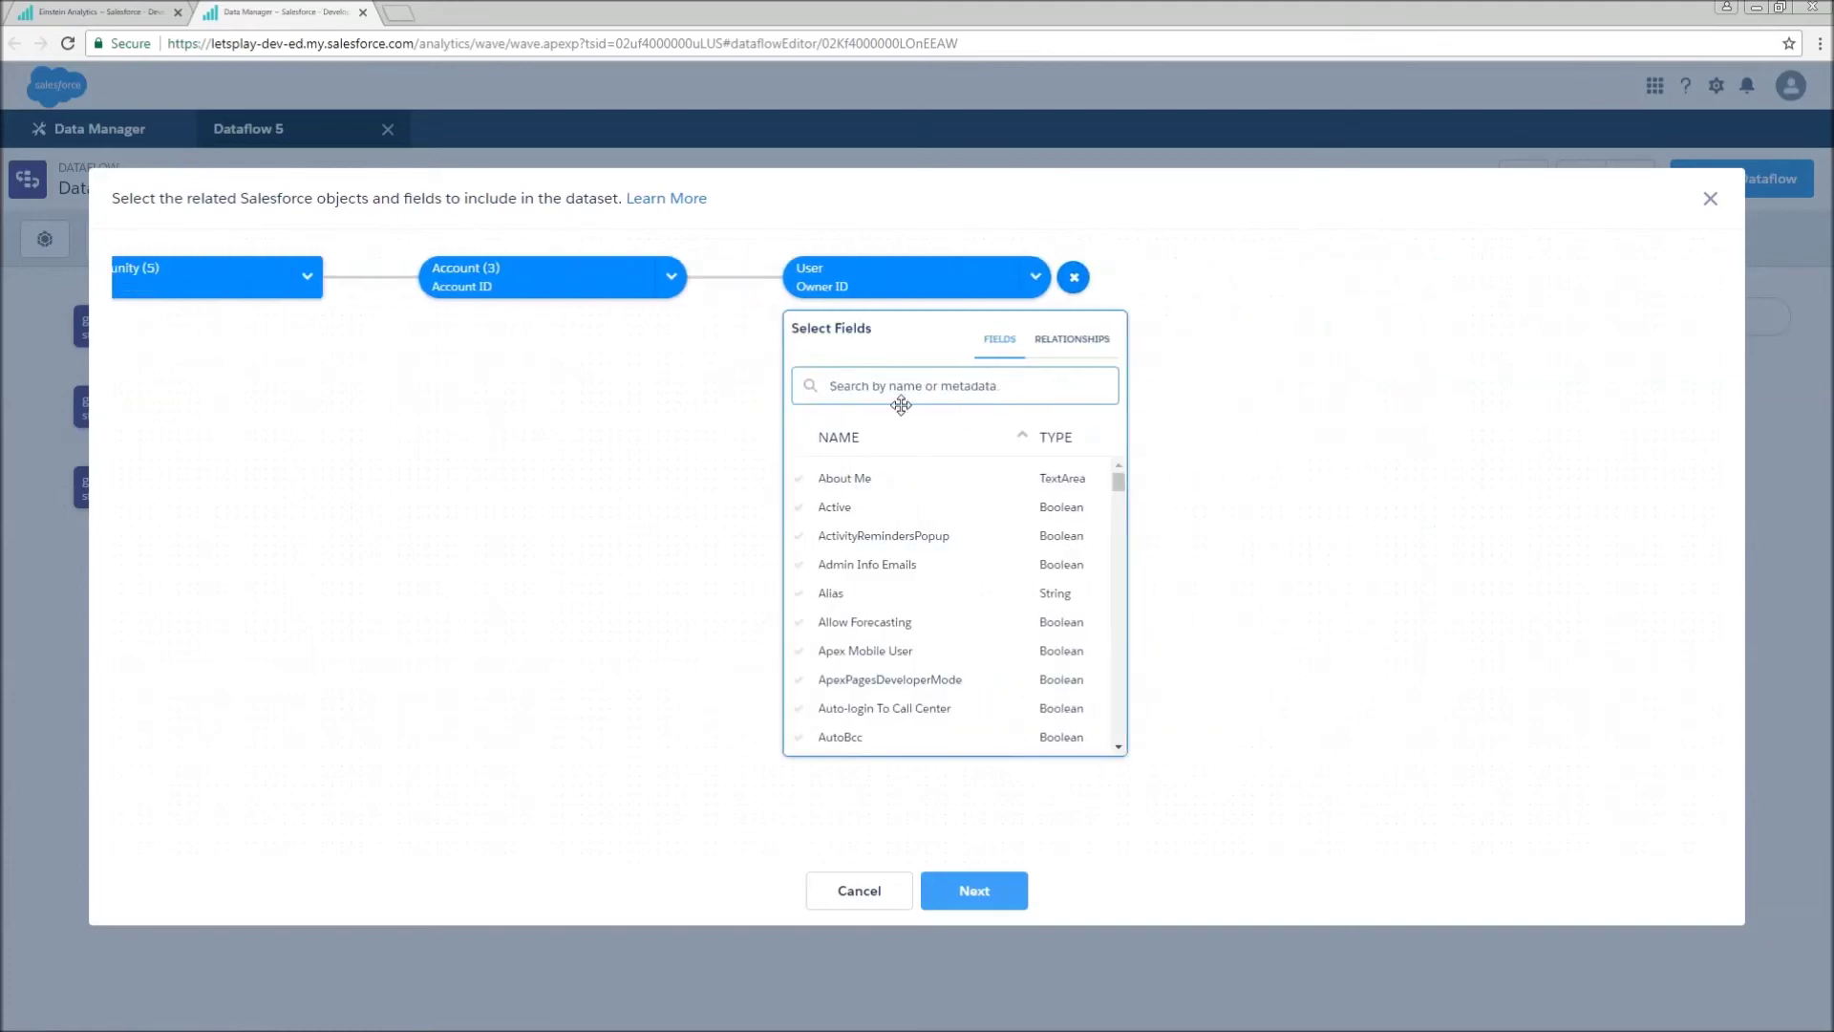
scroll(853, 654, down, 2)
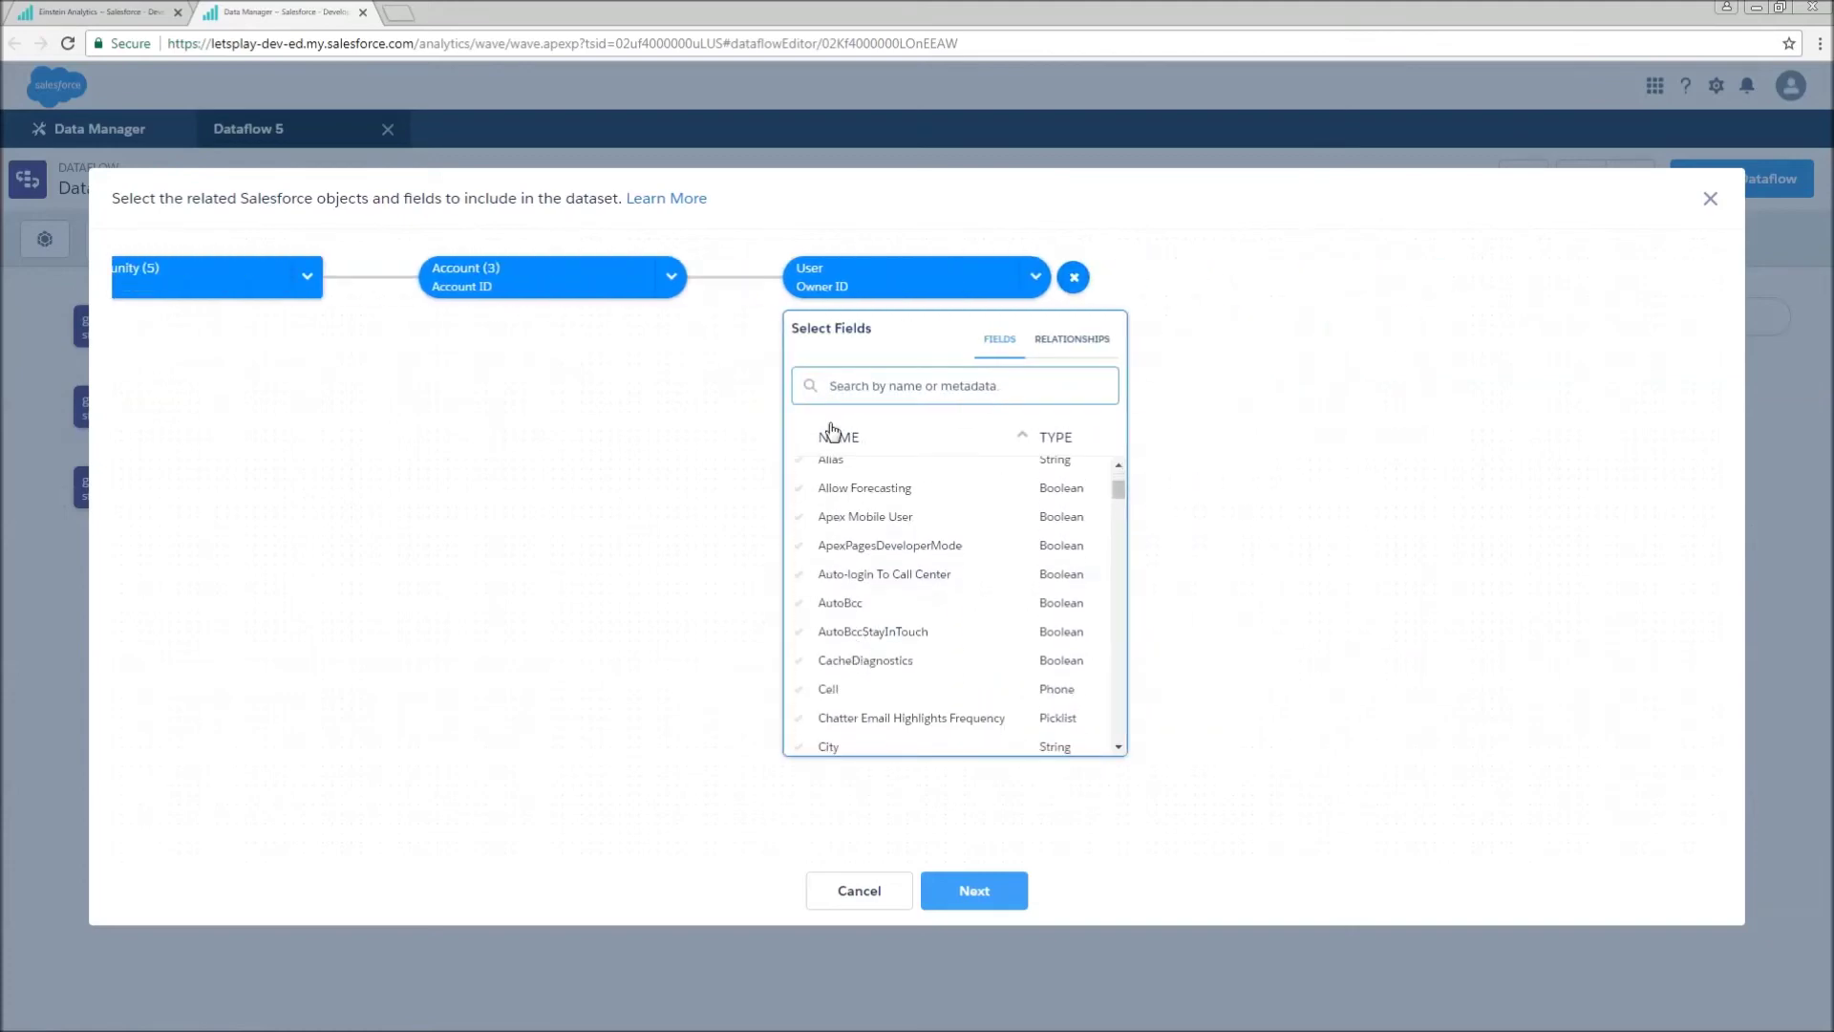
text(n)
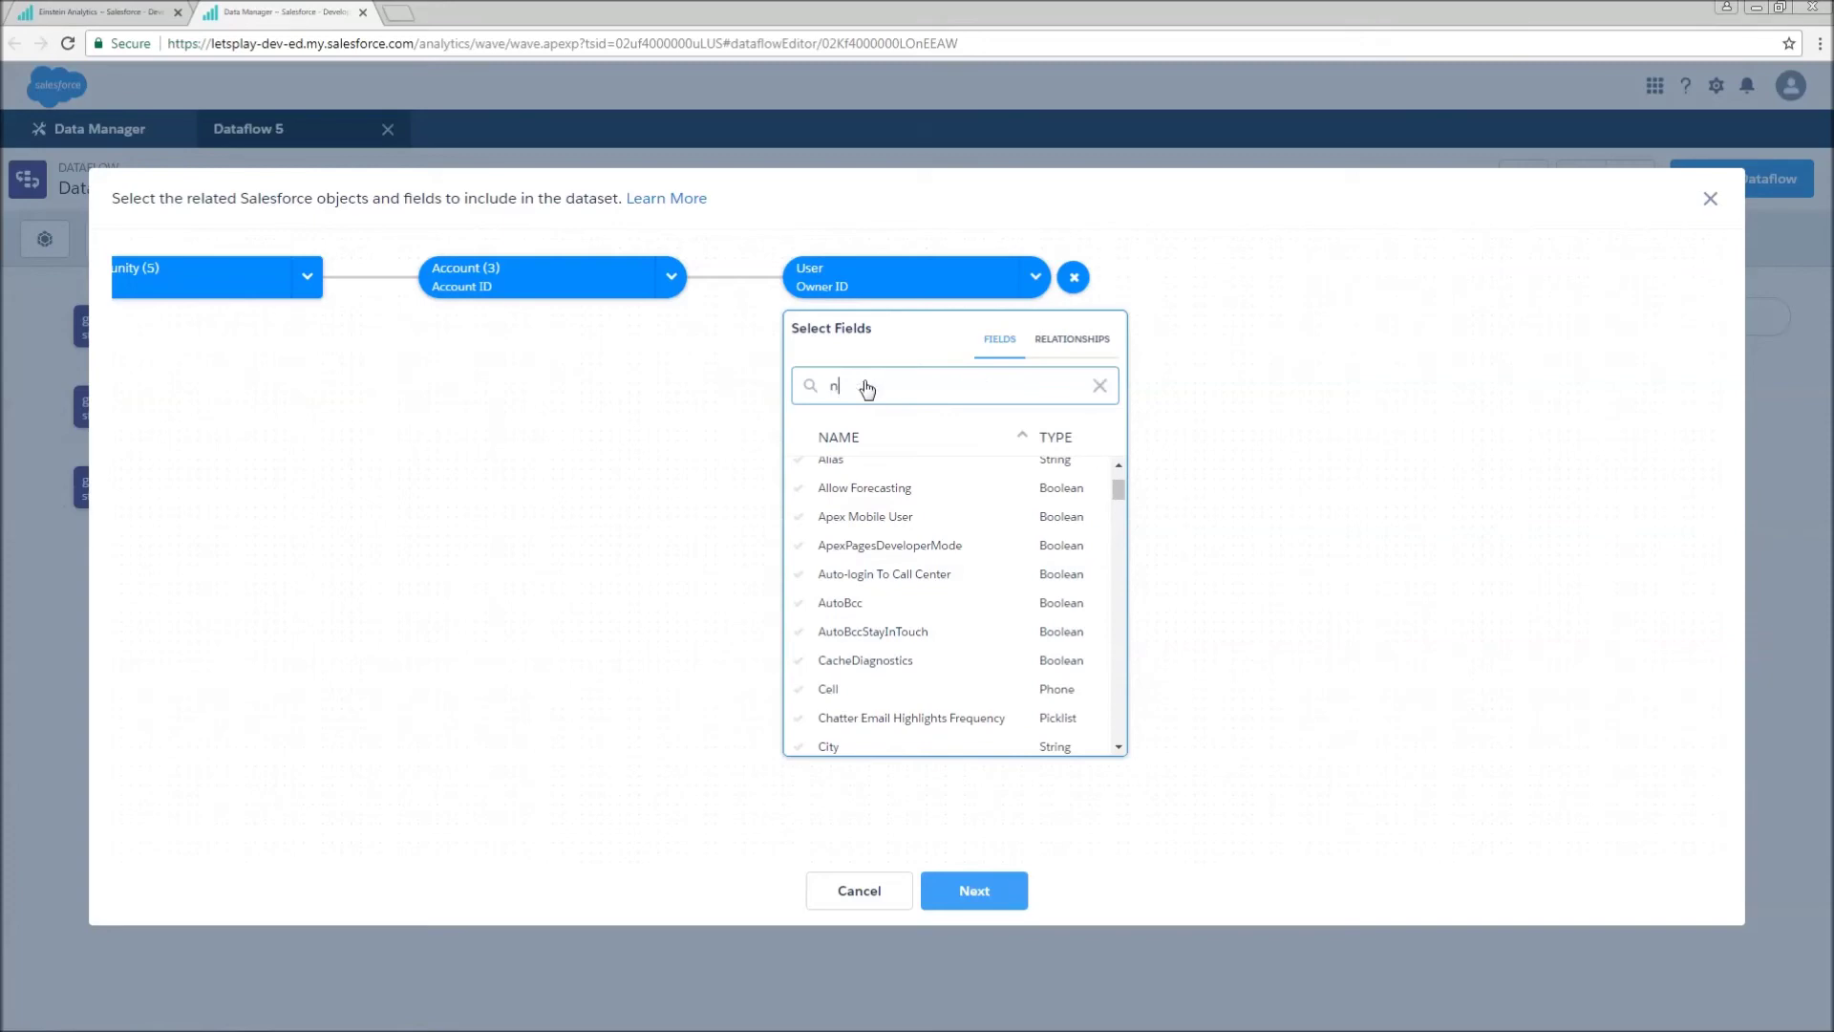
text(a)
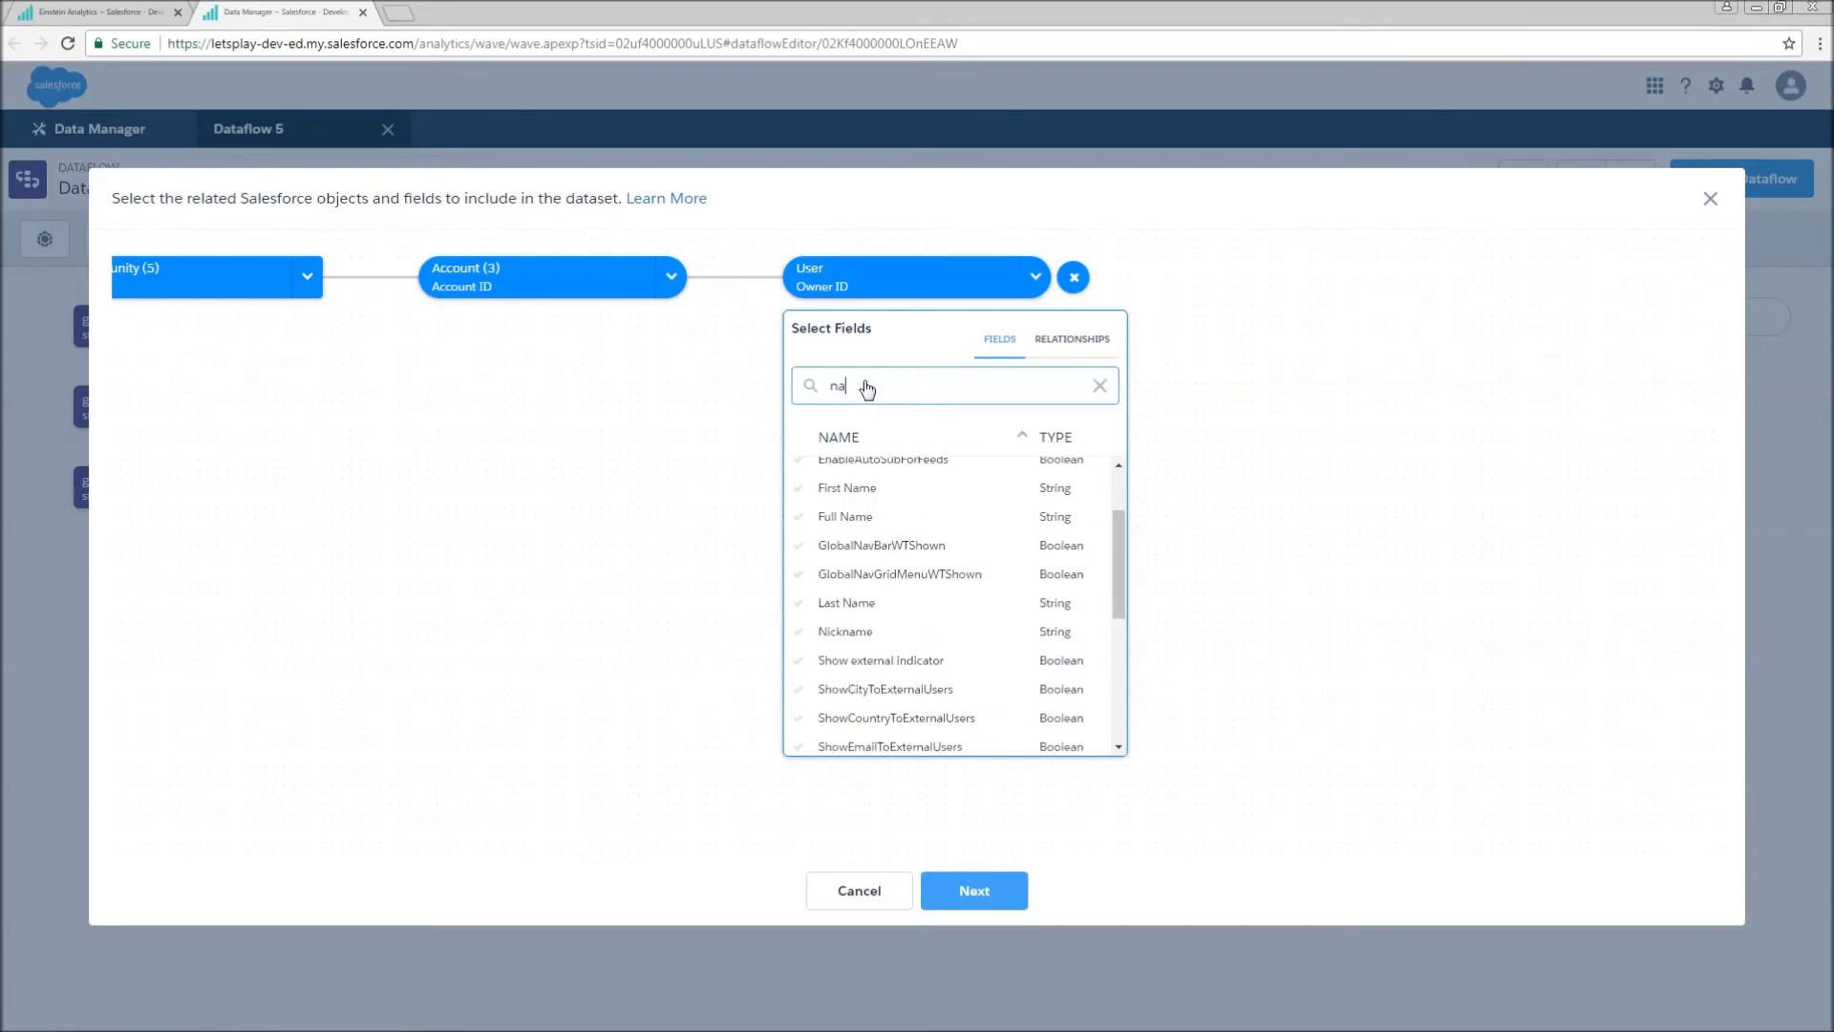
click(861, 526)
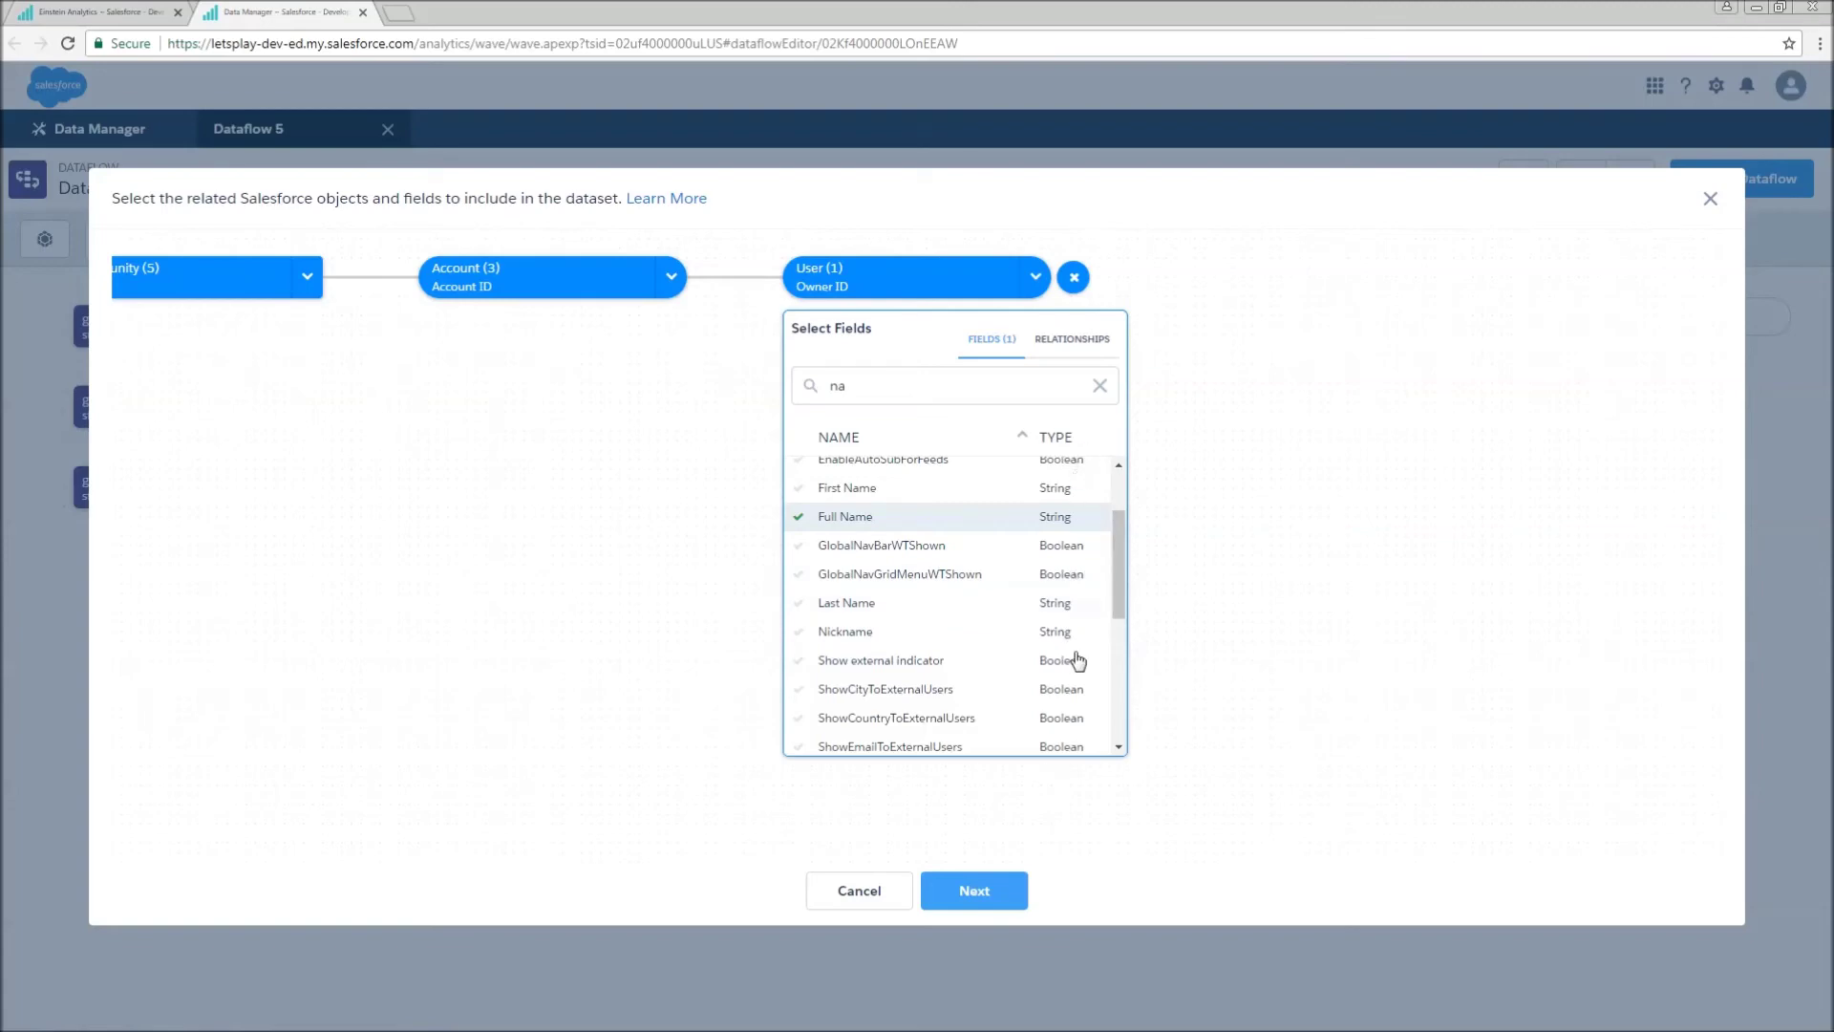
click(702, 542)
drag(703, 543, 1134, 701)
drag(1055, 599, 958, 678)
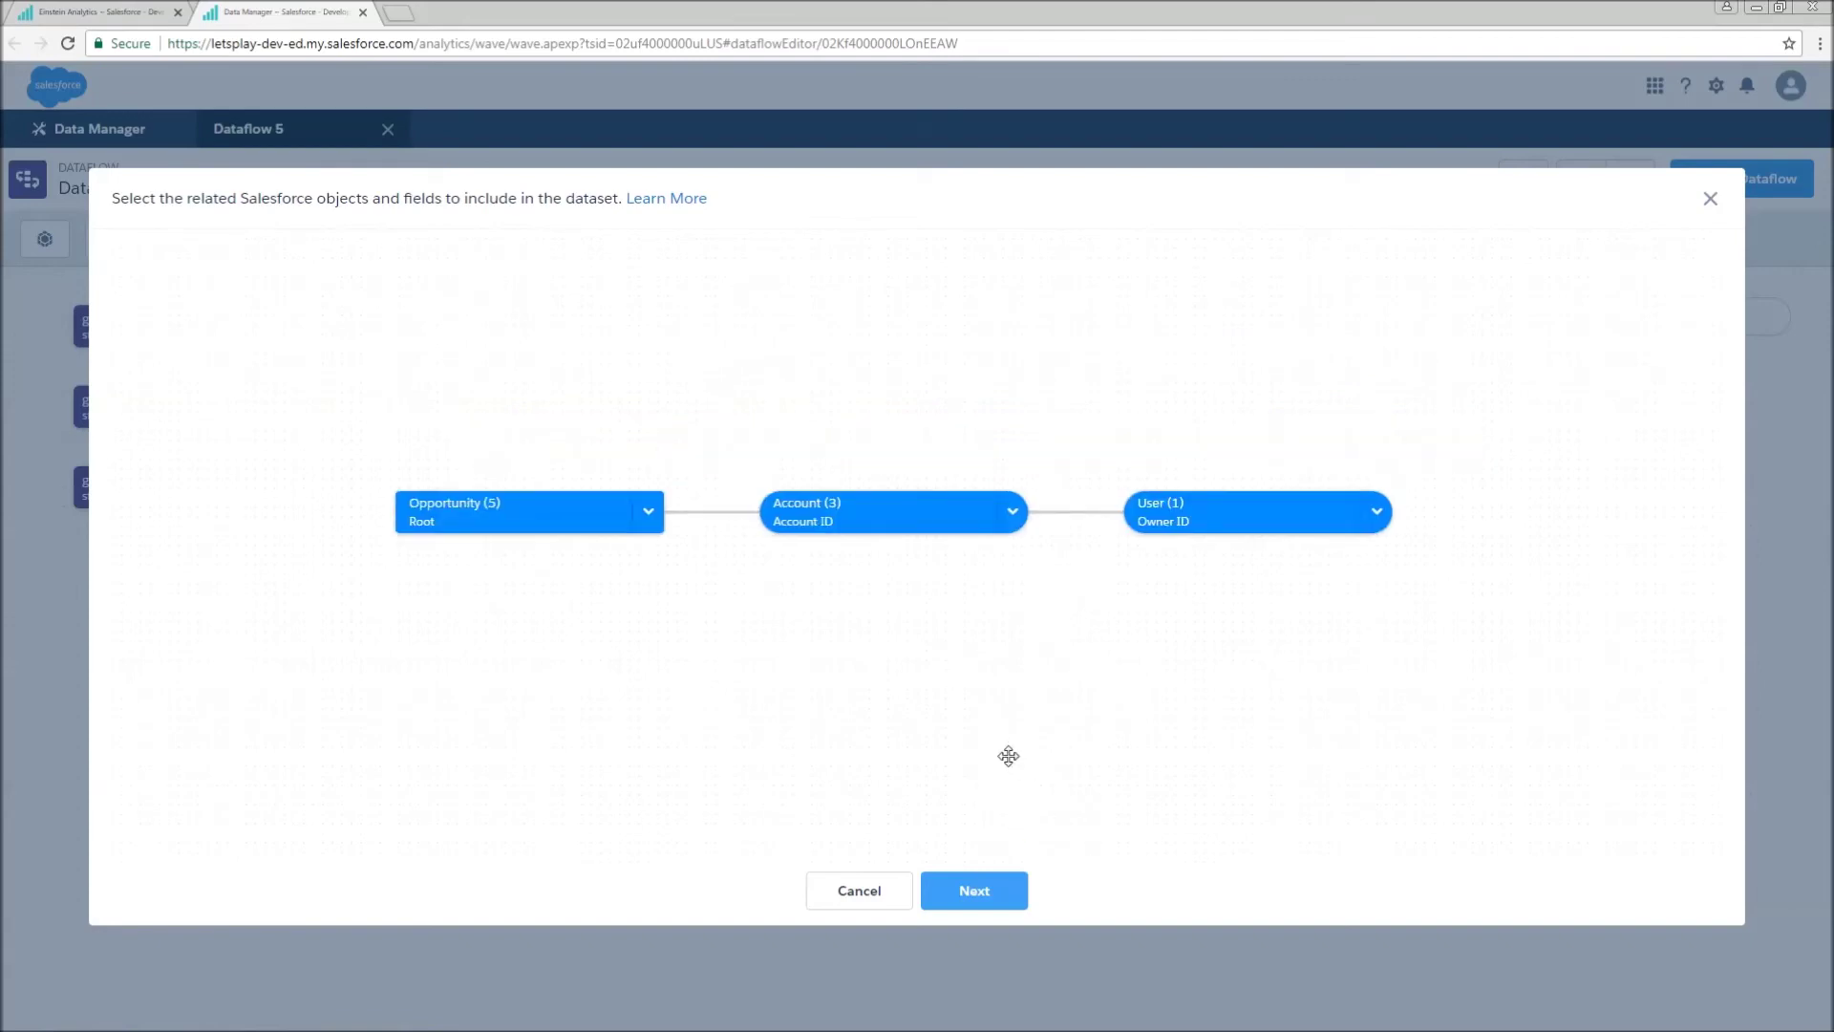
mouse_move(478, 525)
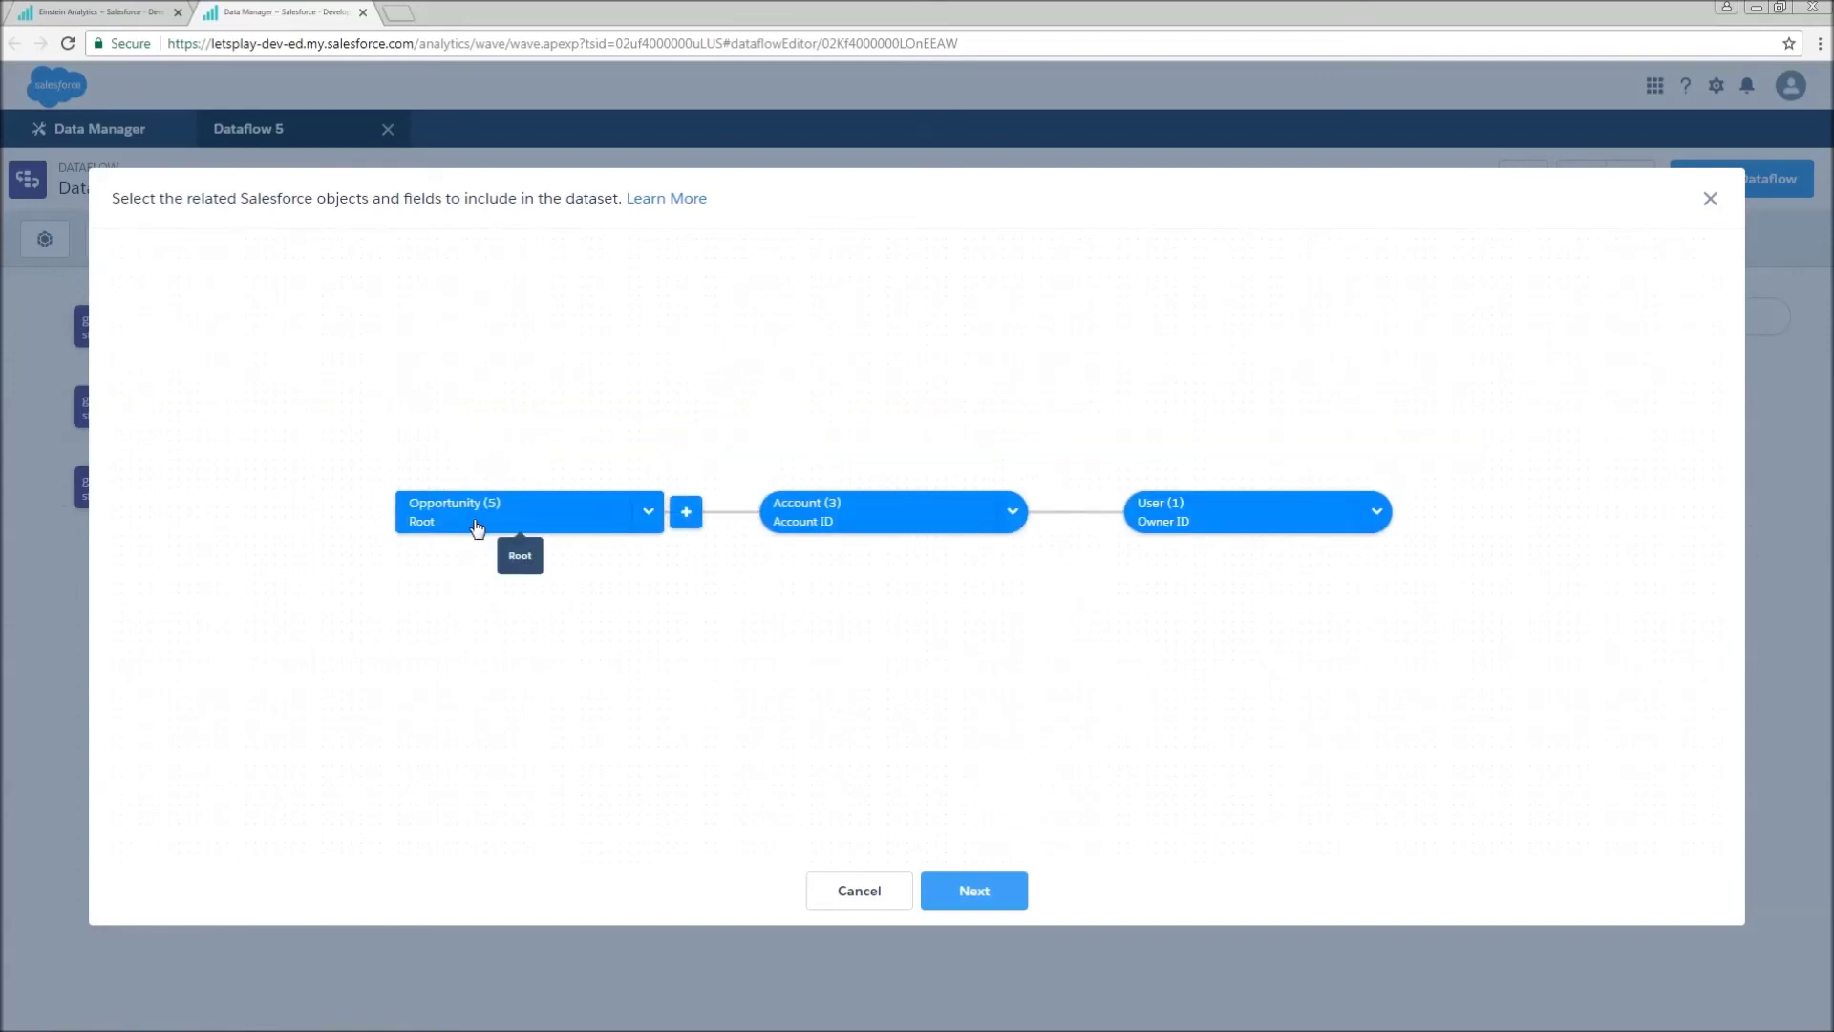
mouse_move(817, 516)
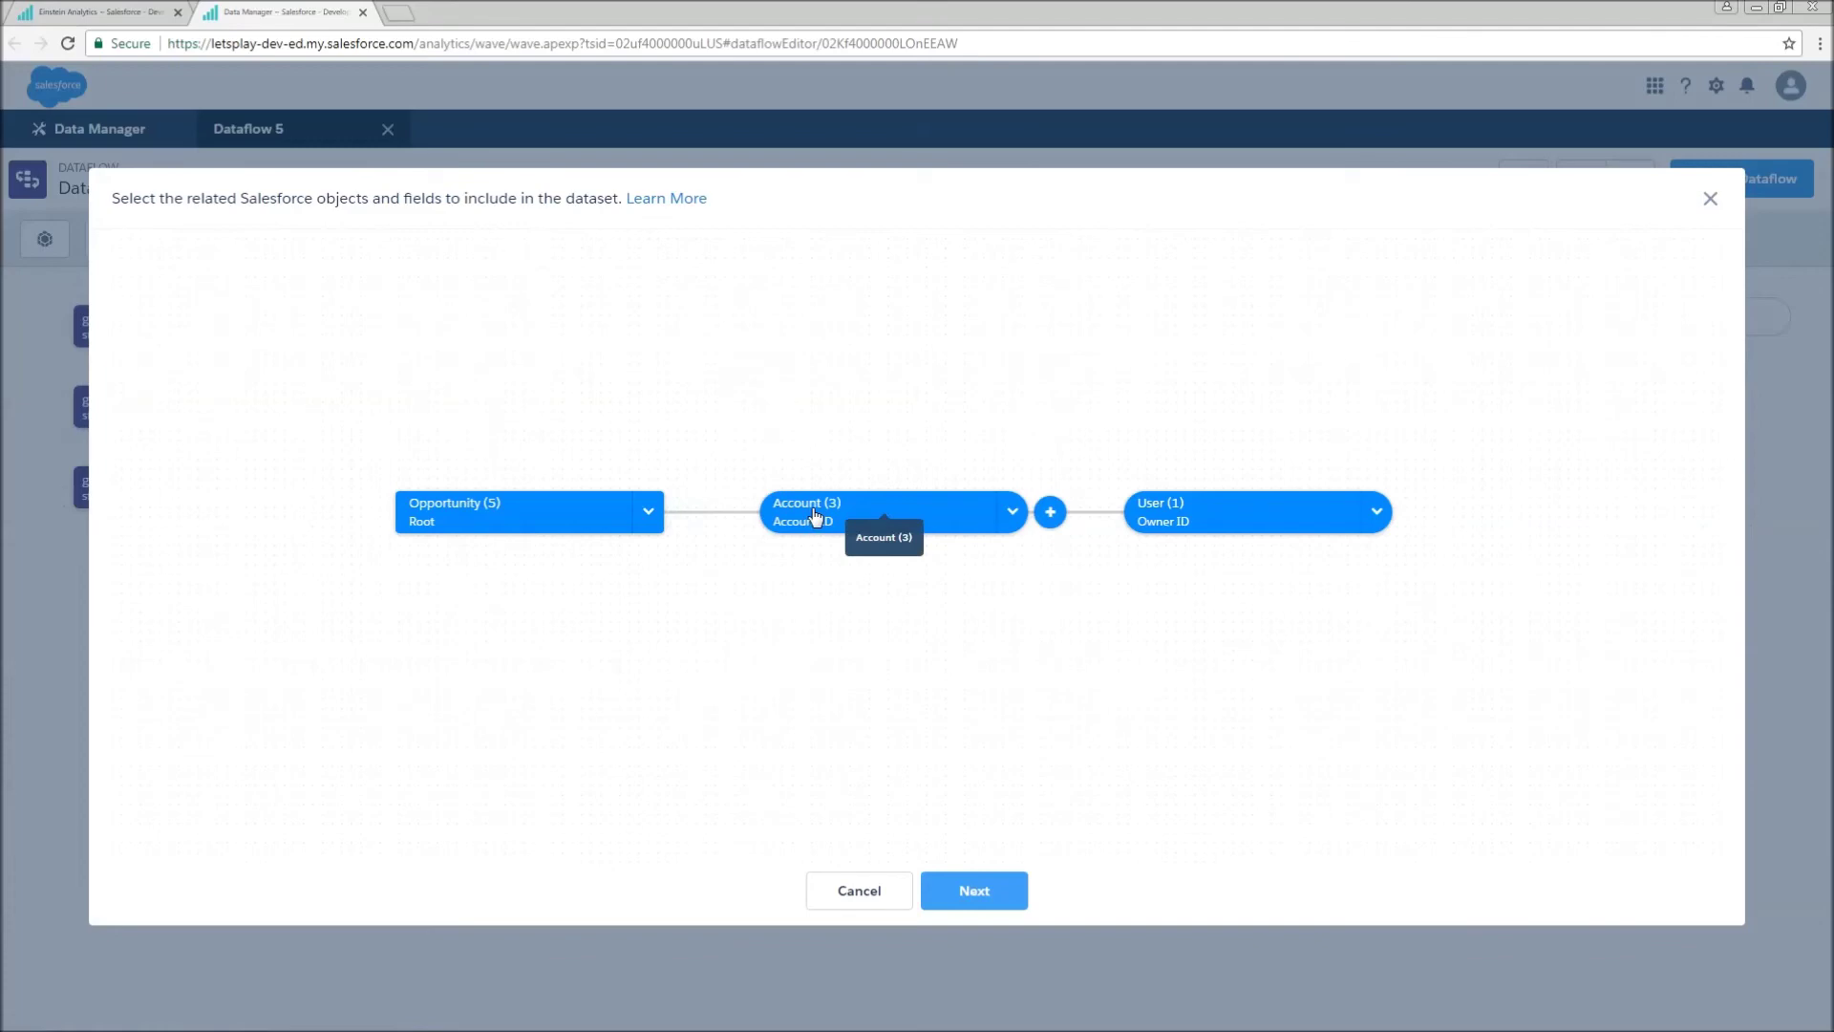
mouse_move(1248, 514)
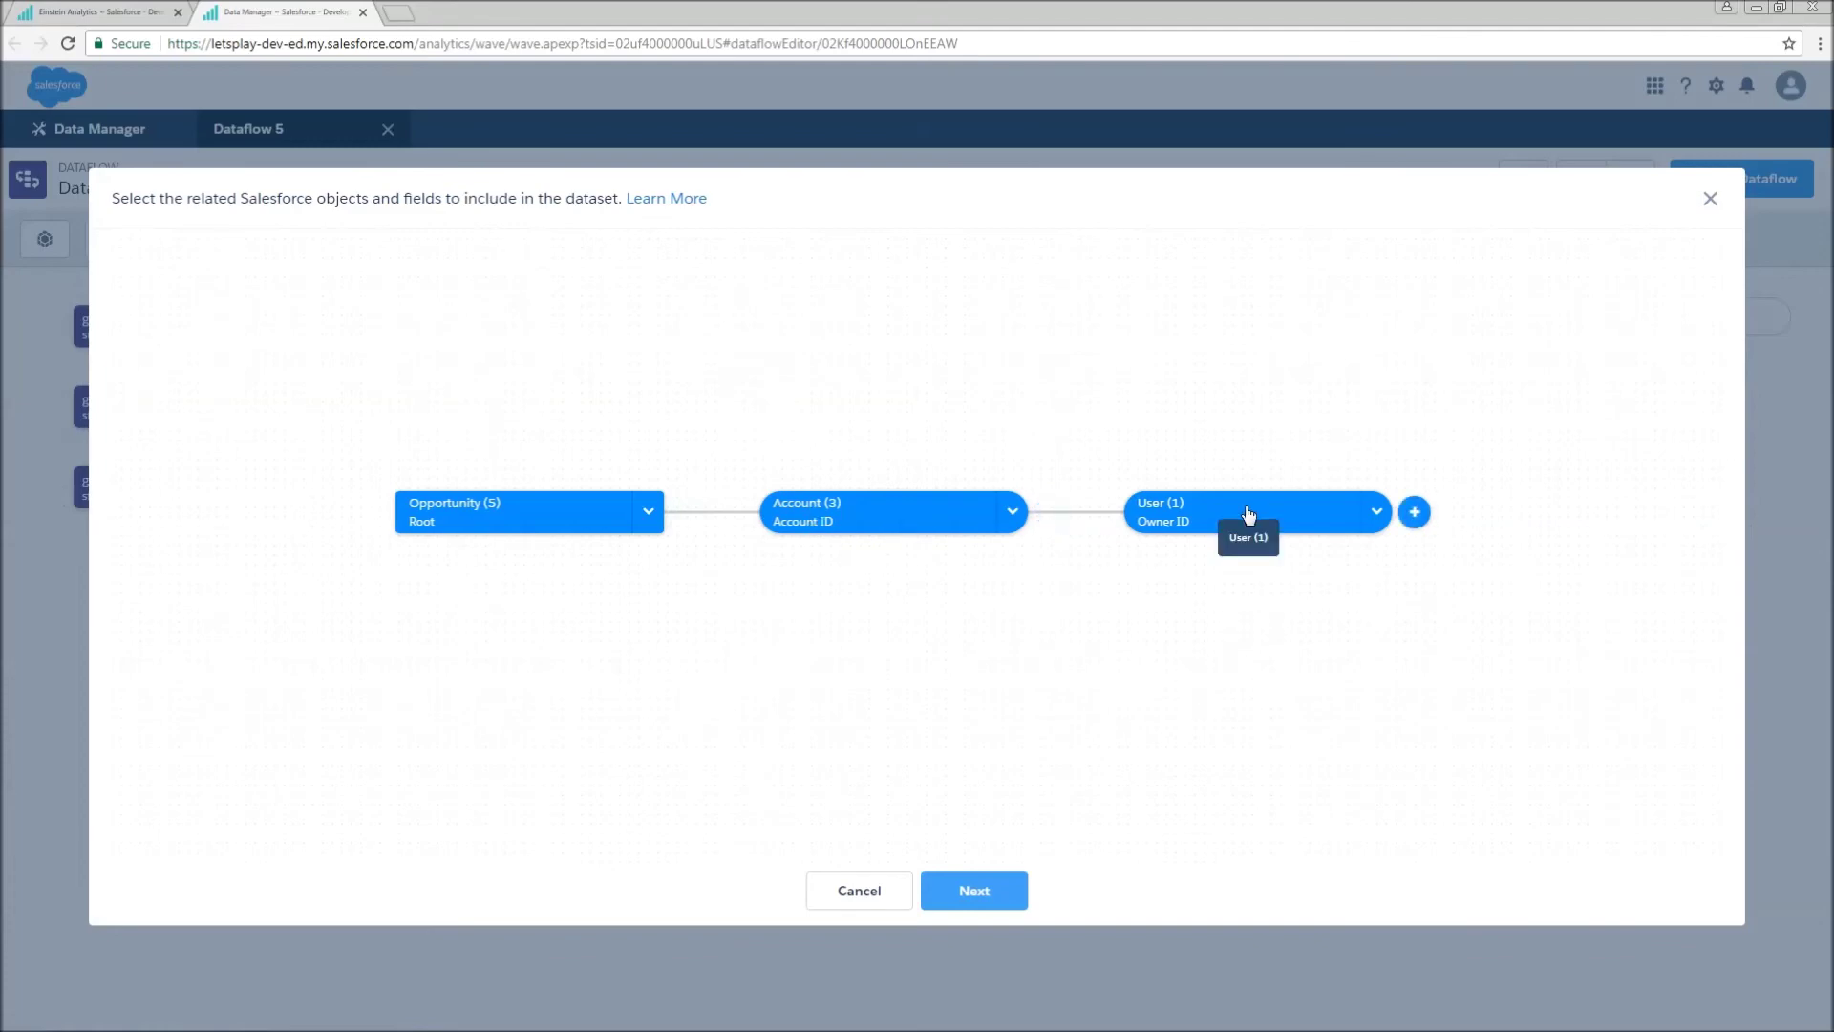
click(997, 890)
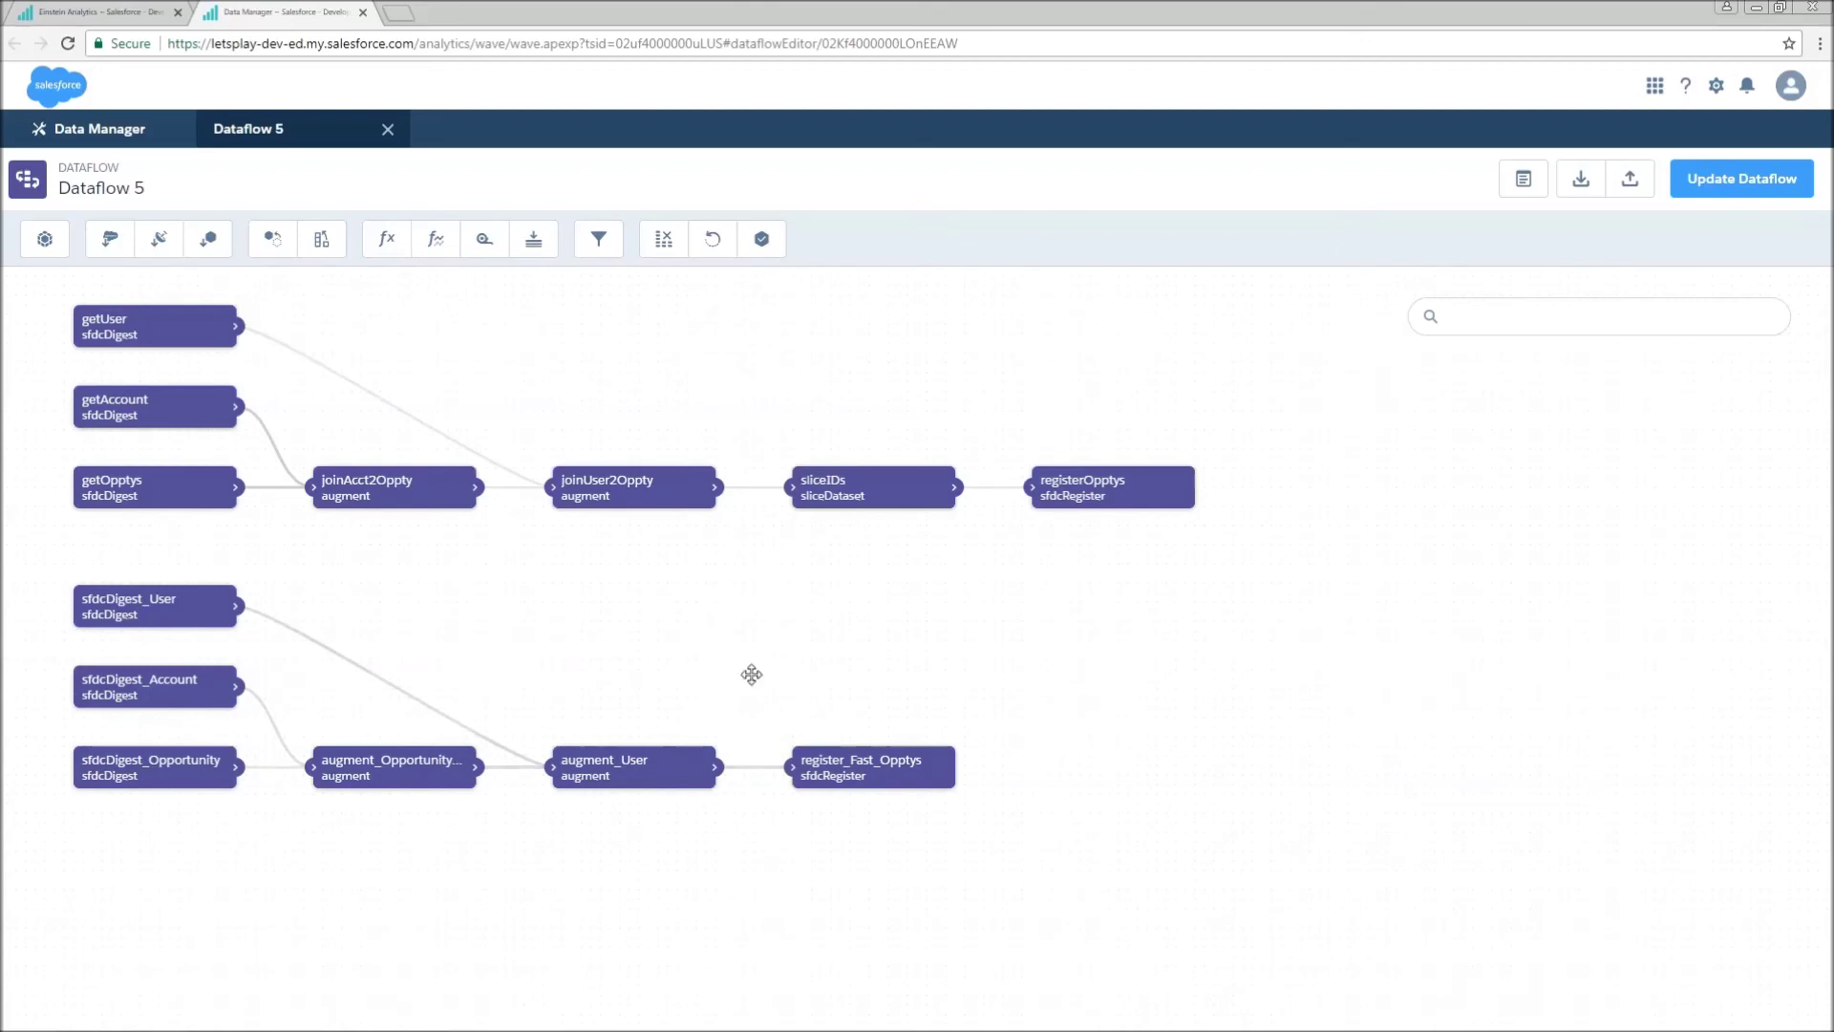
Step: Review the new sfdcDigest, augment and register_Fast_Opptys nodes on the Dataflow 5 canvas
mouse_move(905, 494)
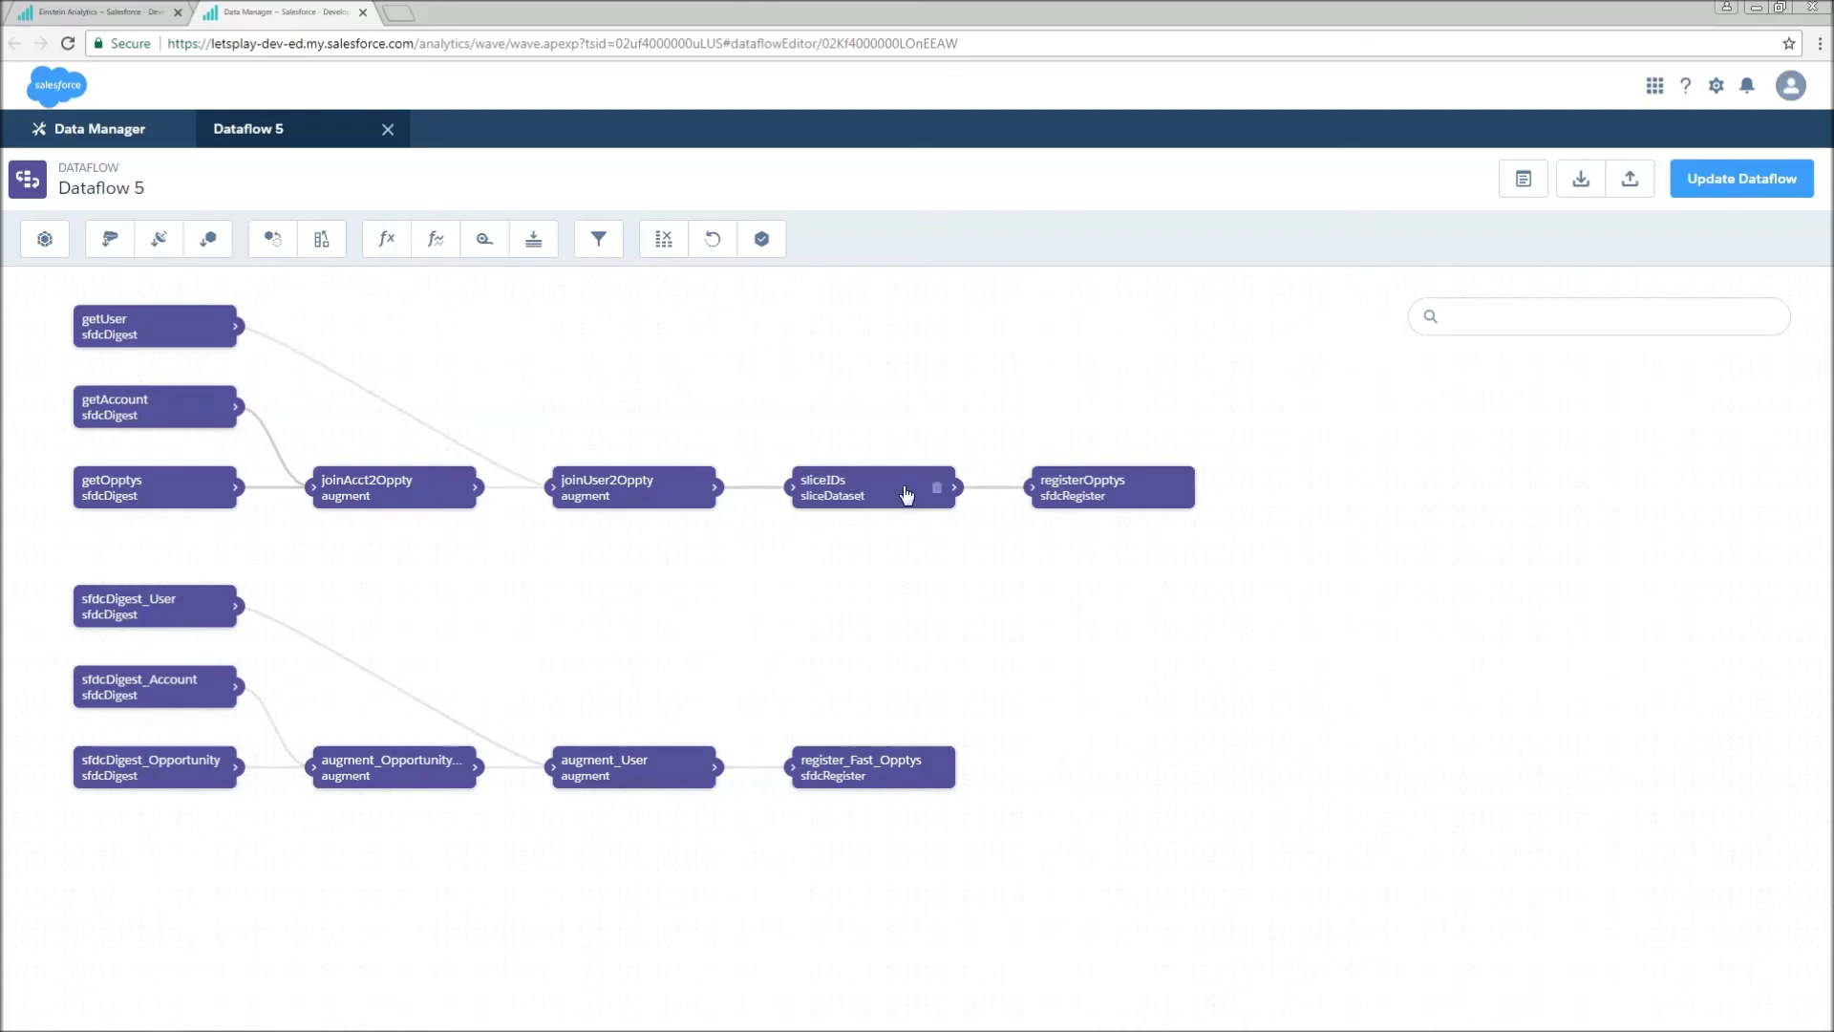